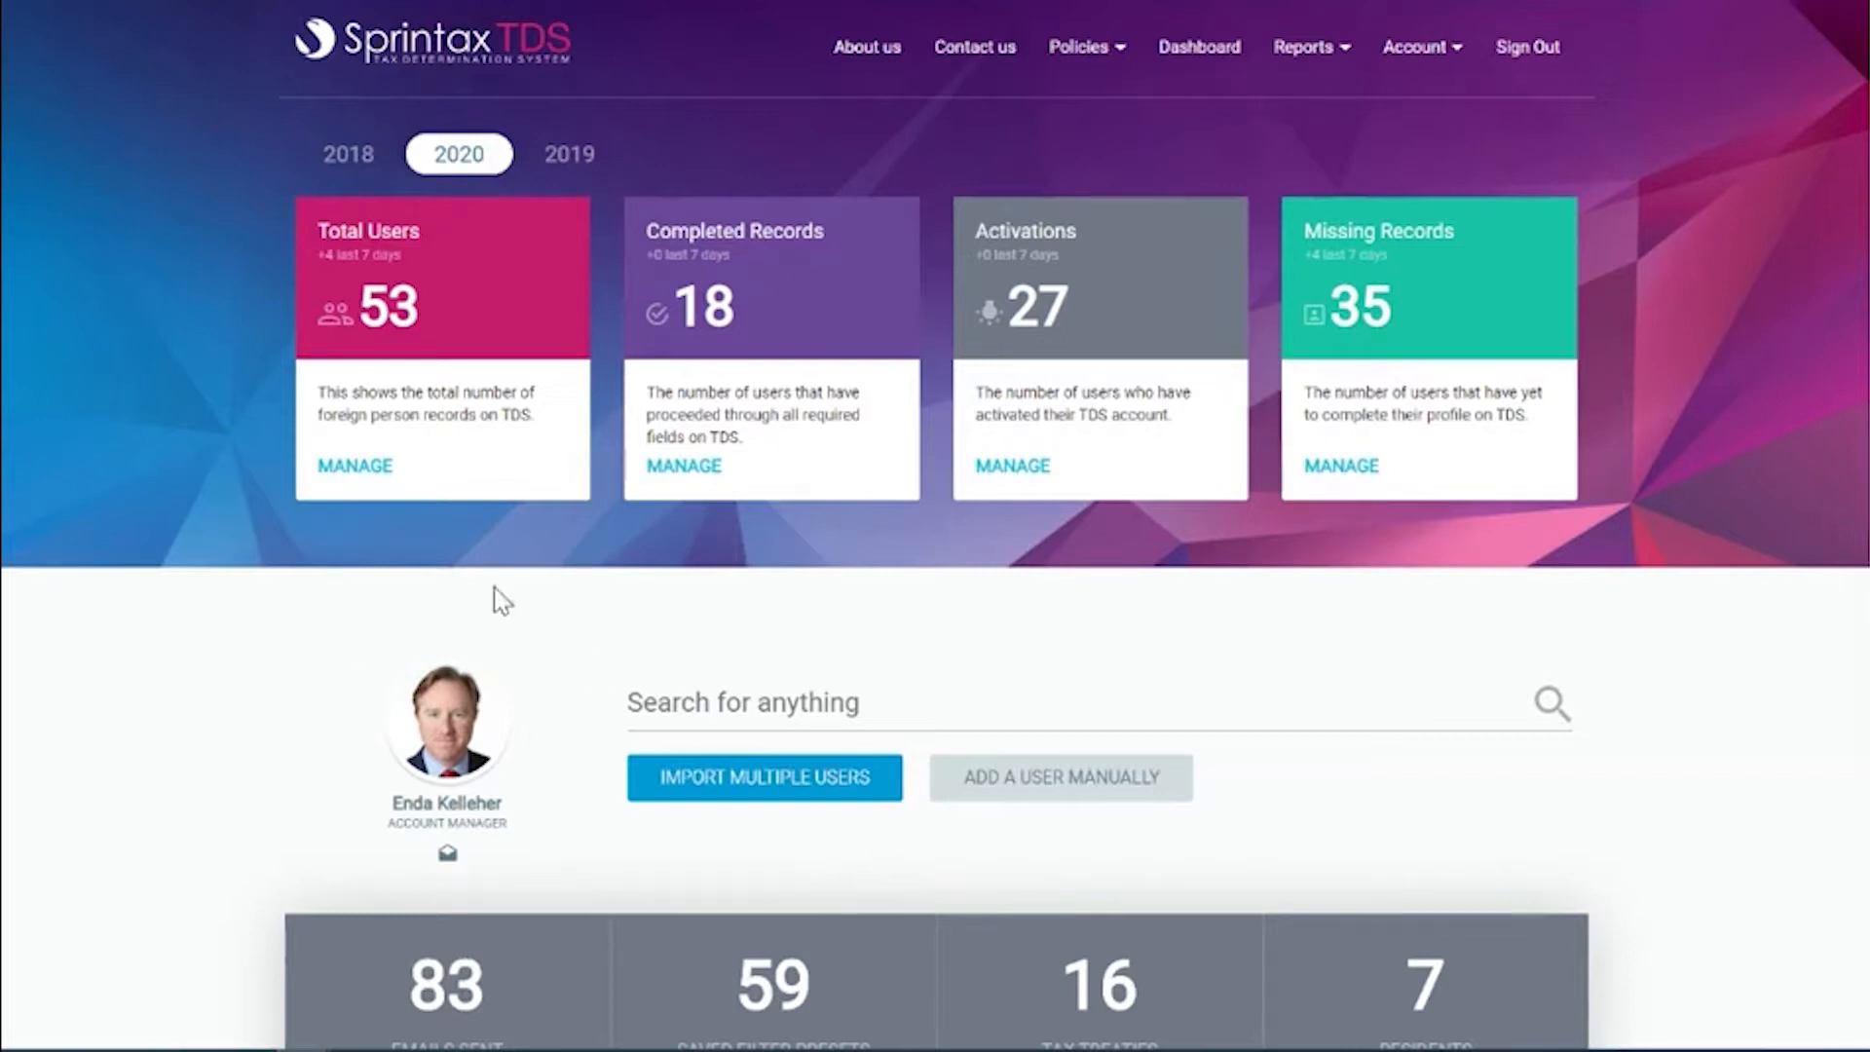
left_click(367, 476)
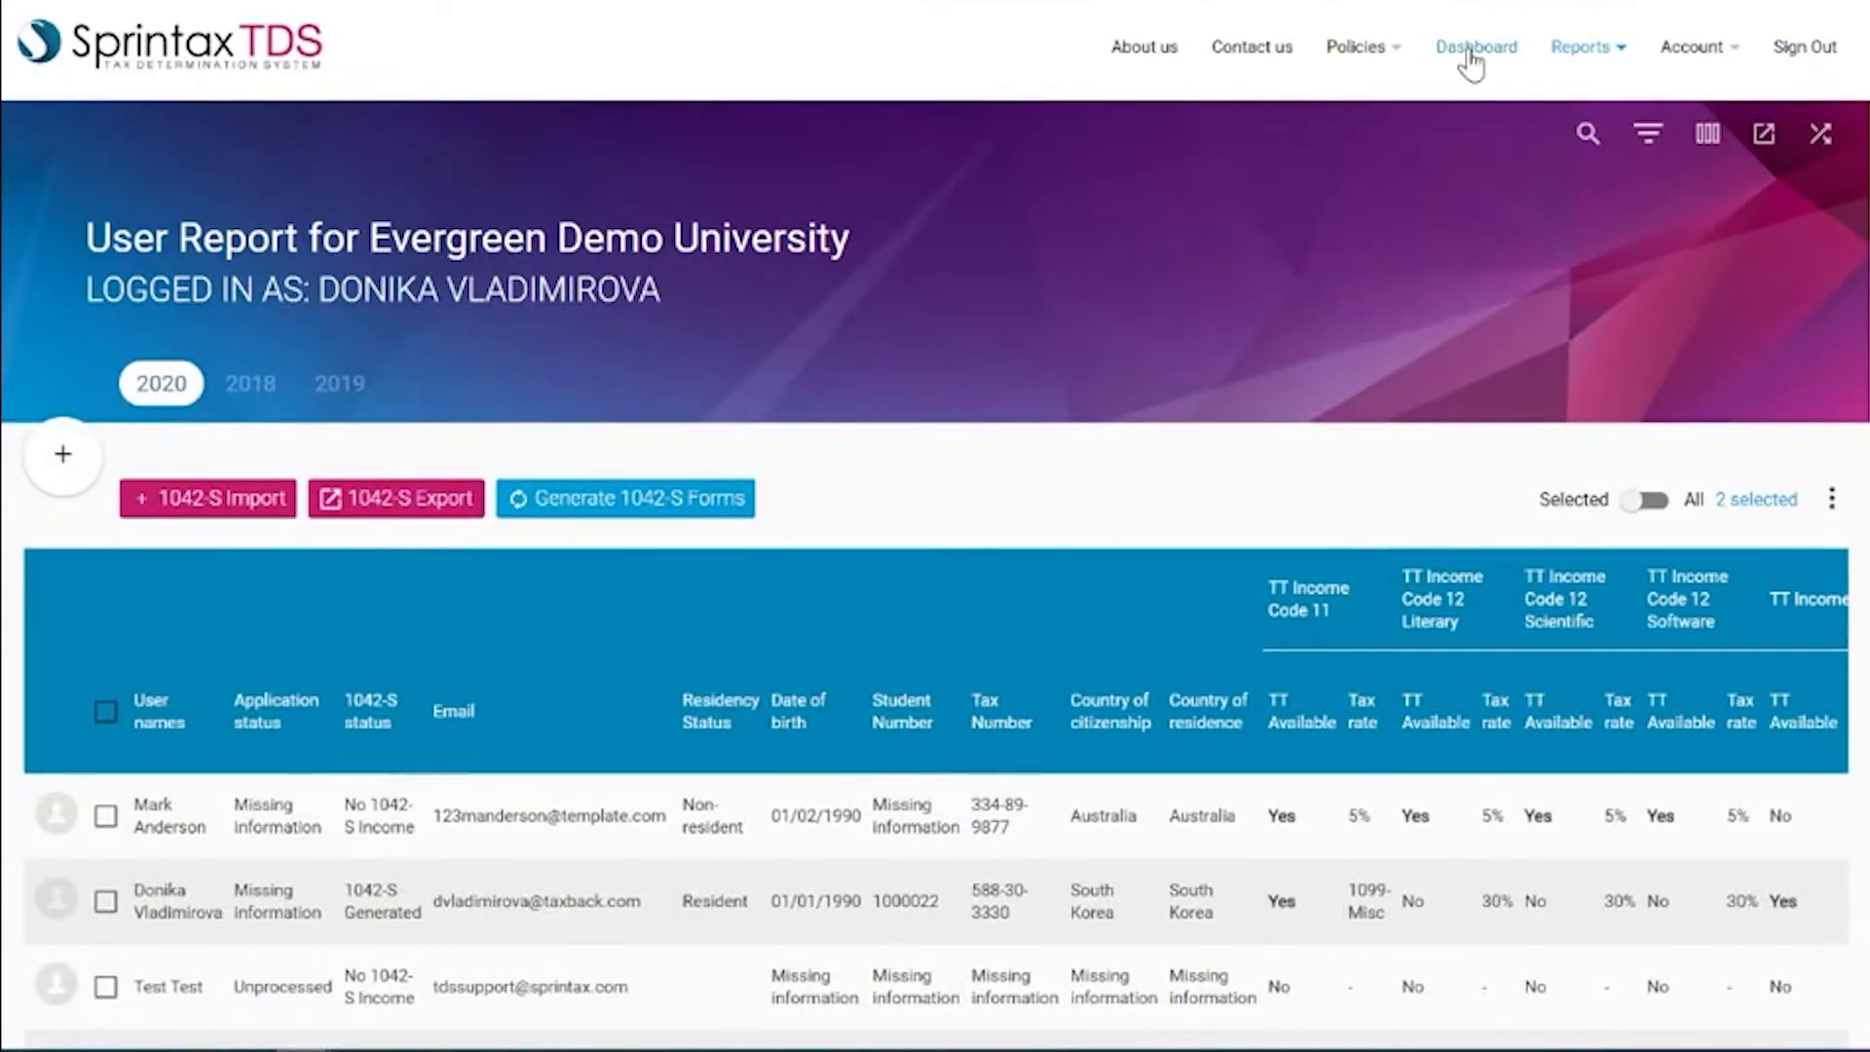
left_click(1470, 56)
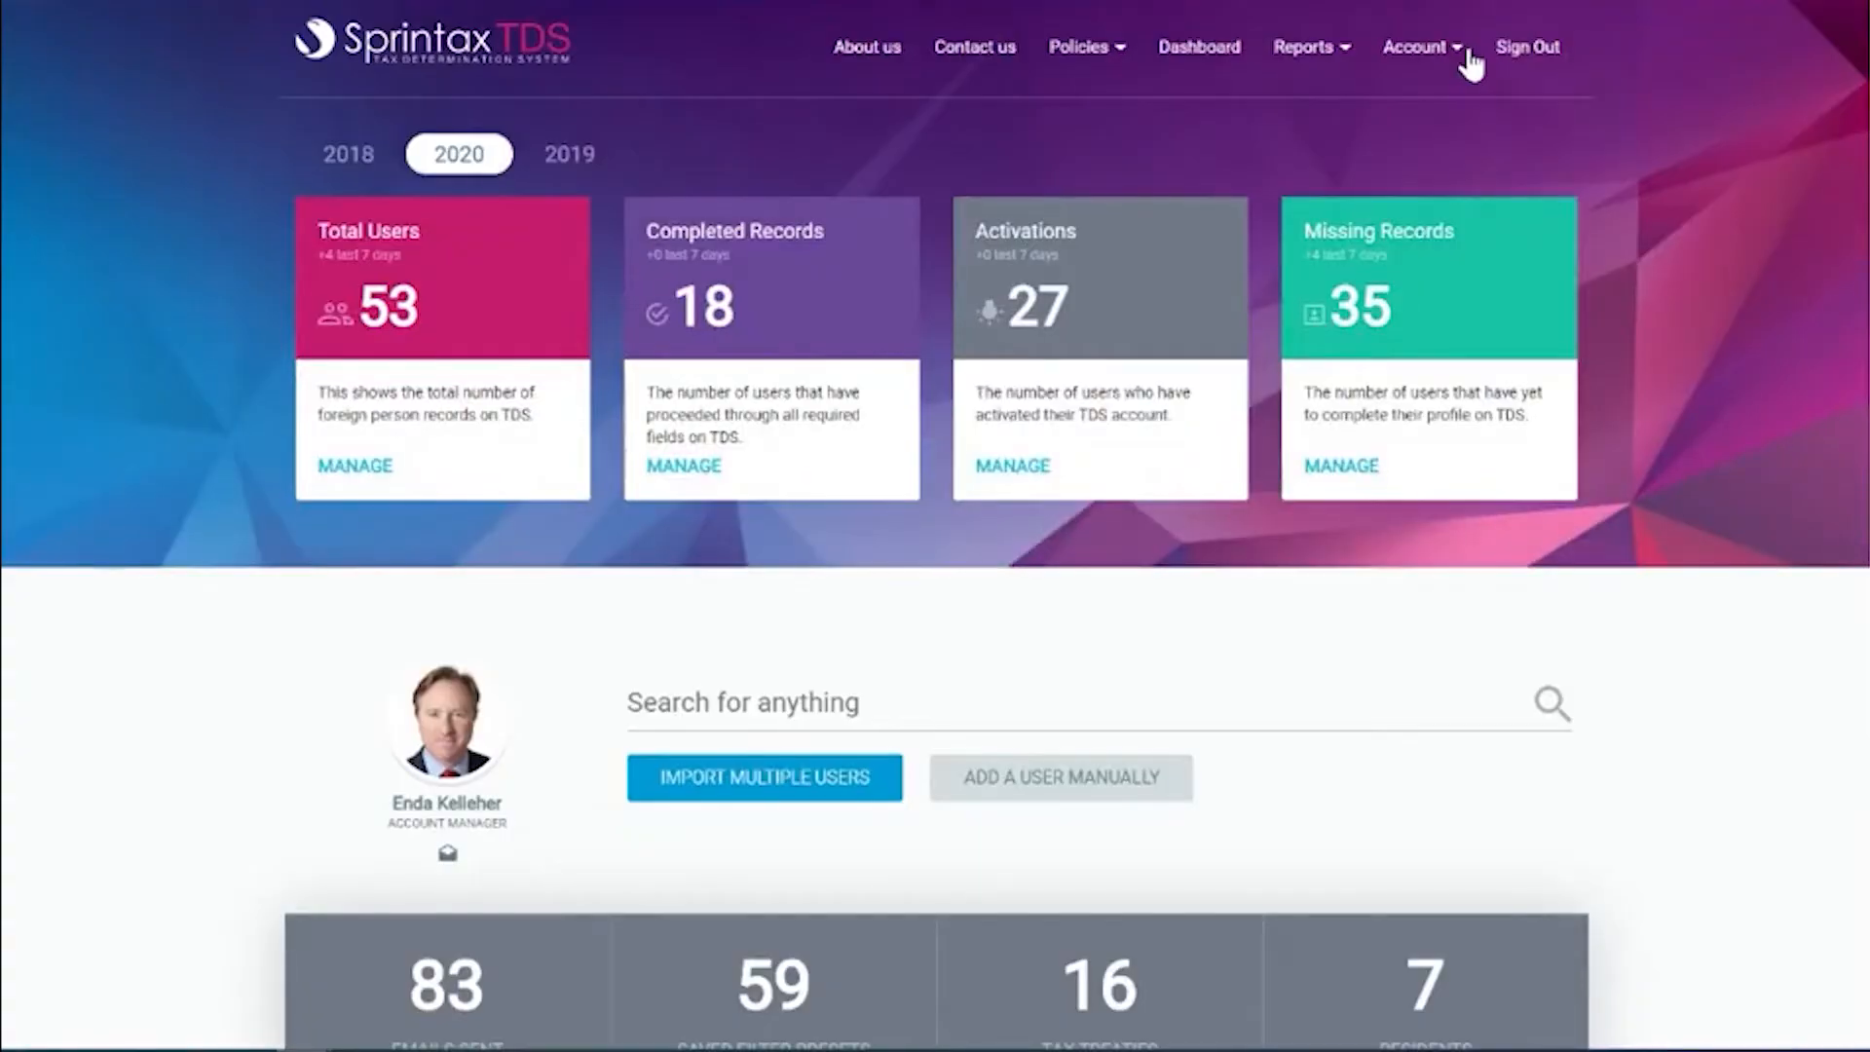
left_click(1116, 799)
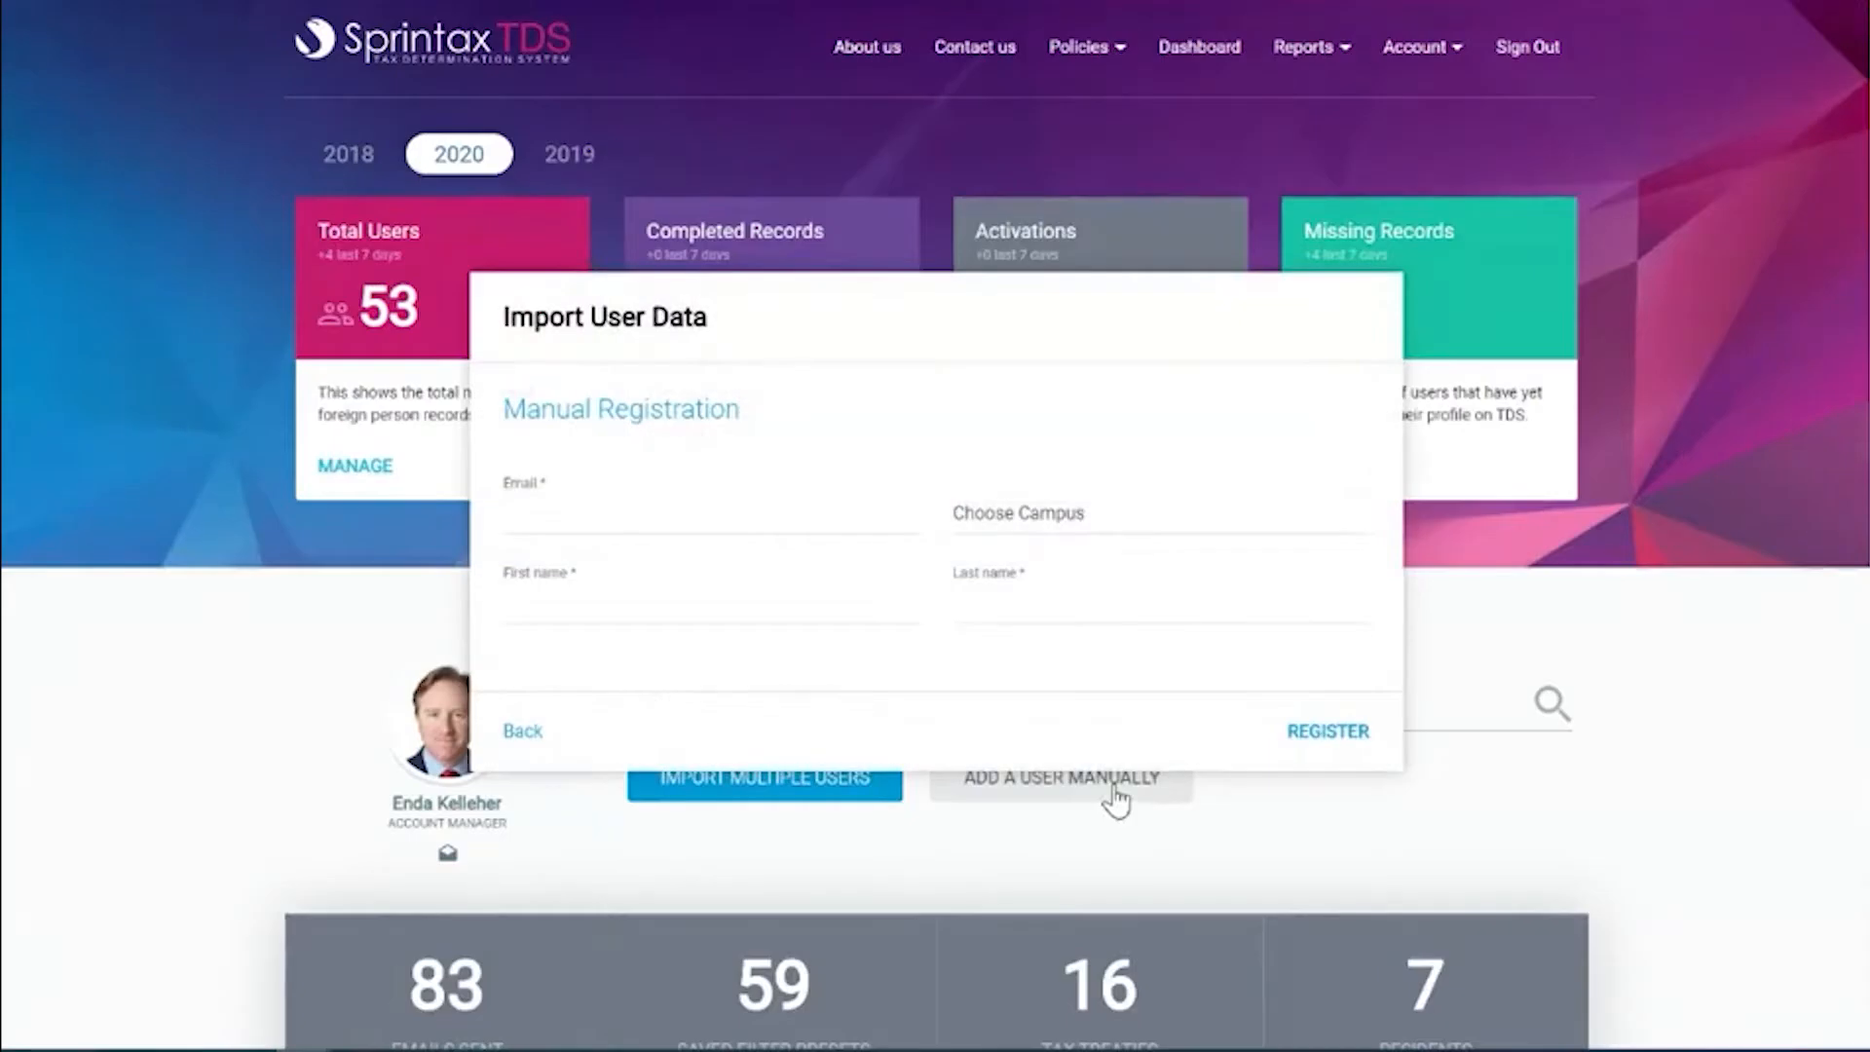
left_click(670, 517)
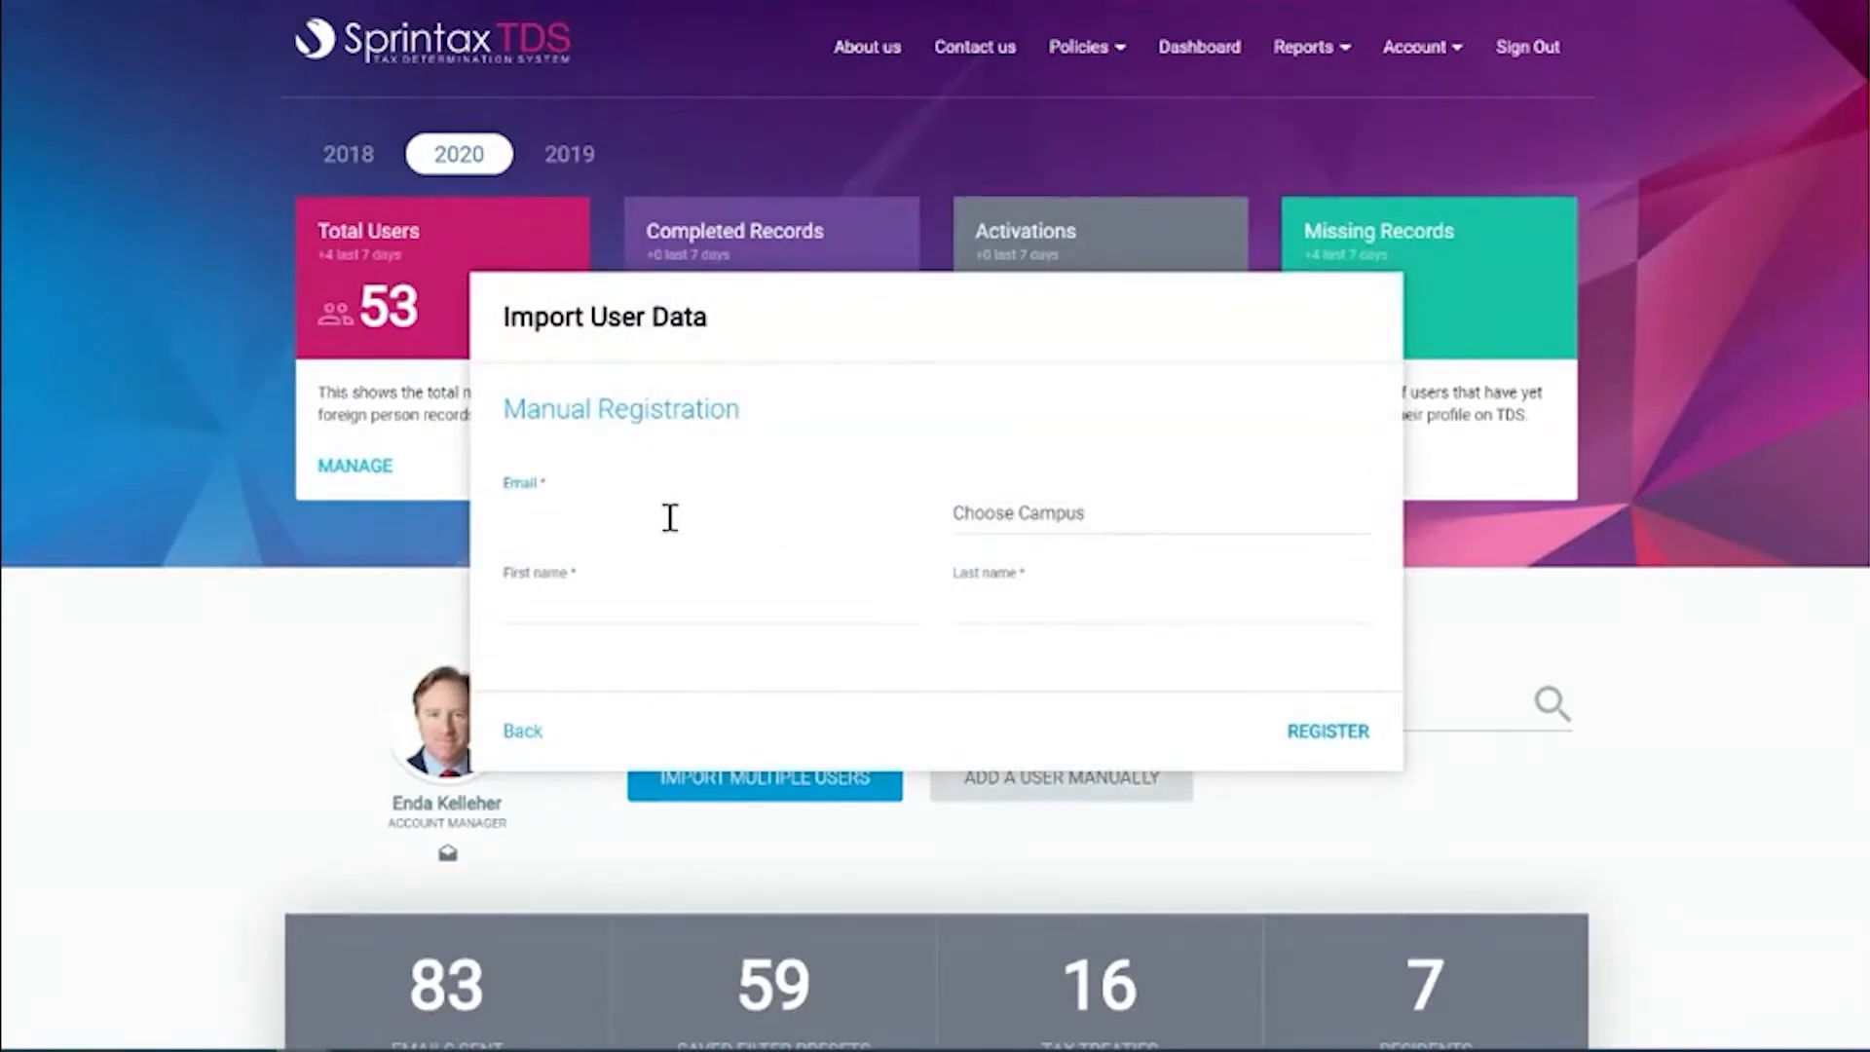
right_click(670, 517)
left_click(706, 591)
left_click(712, 611)
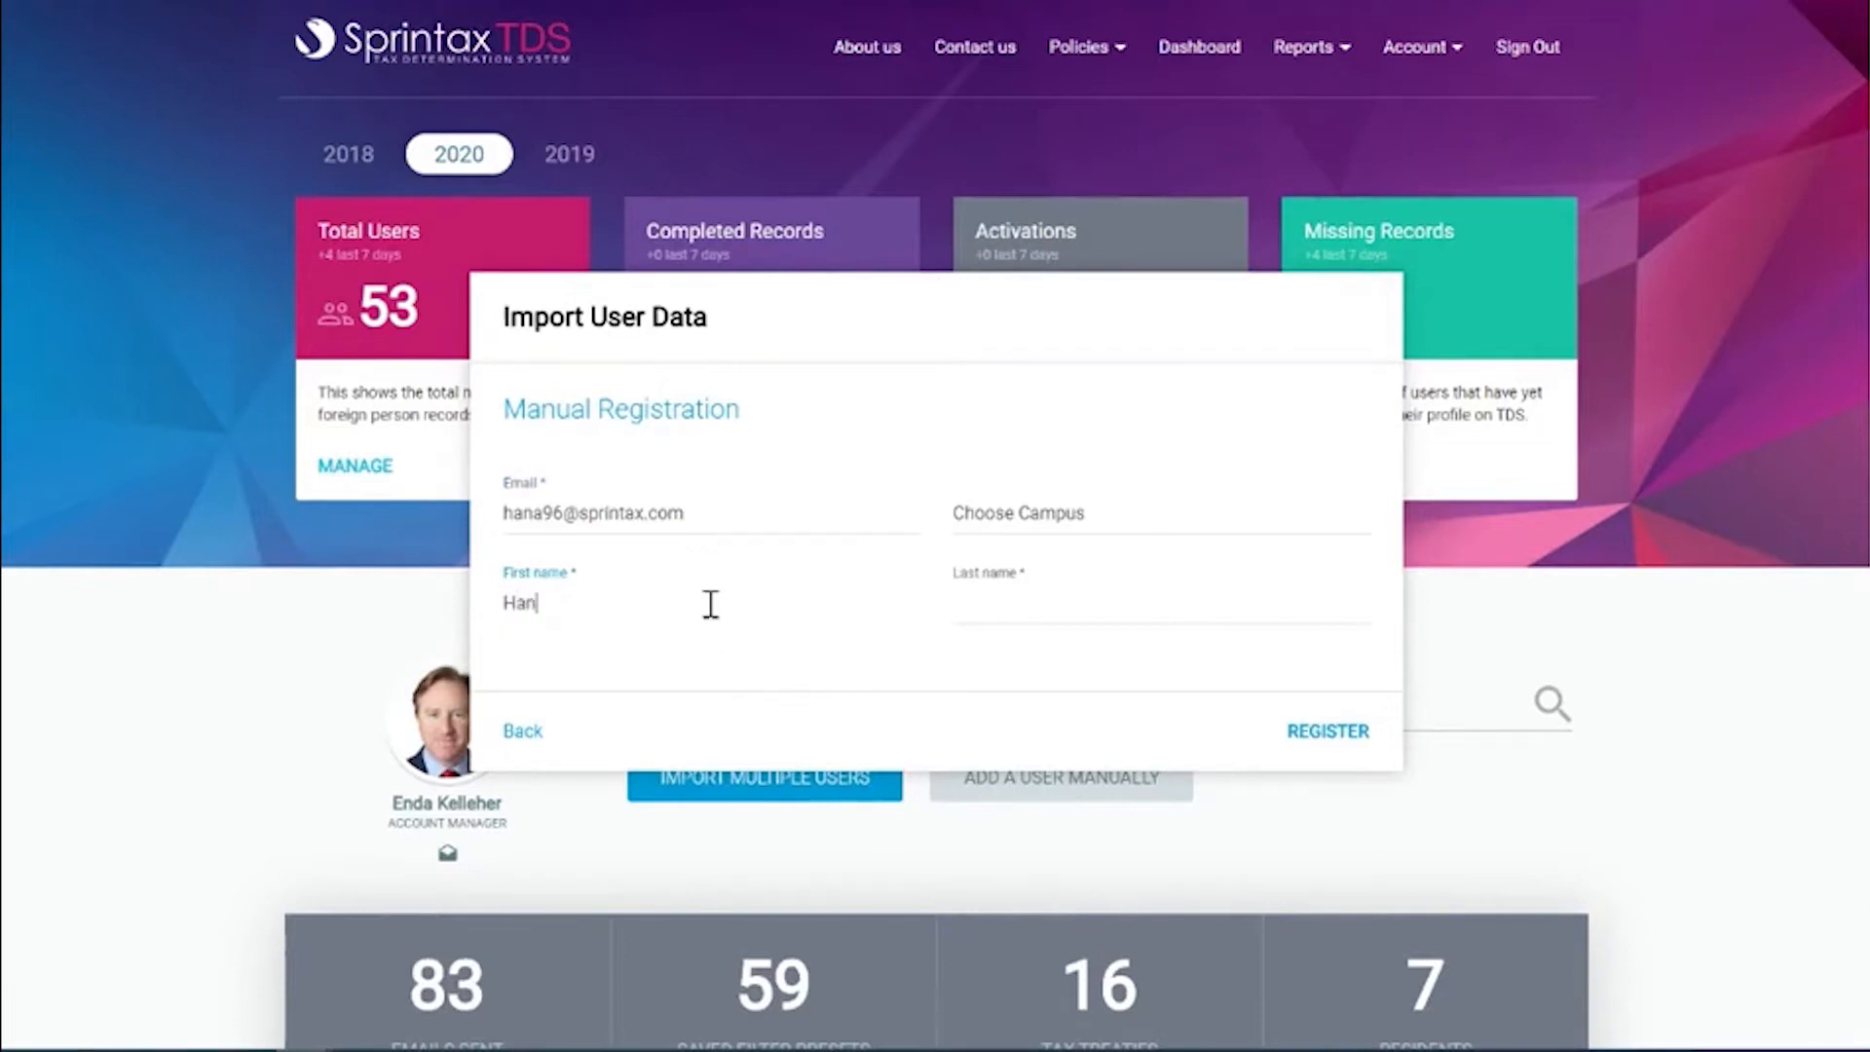
key("Tab")
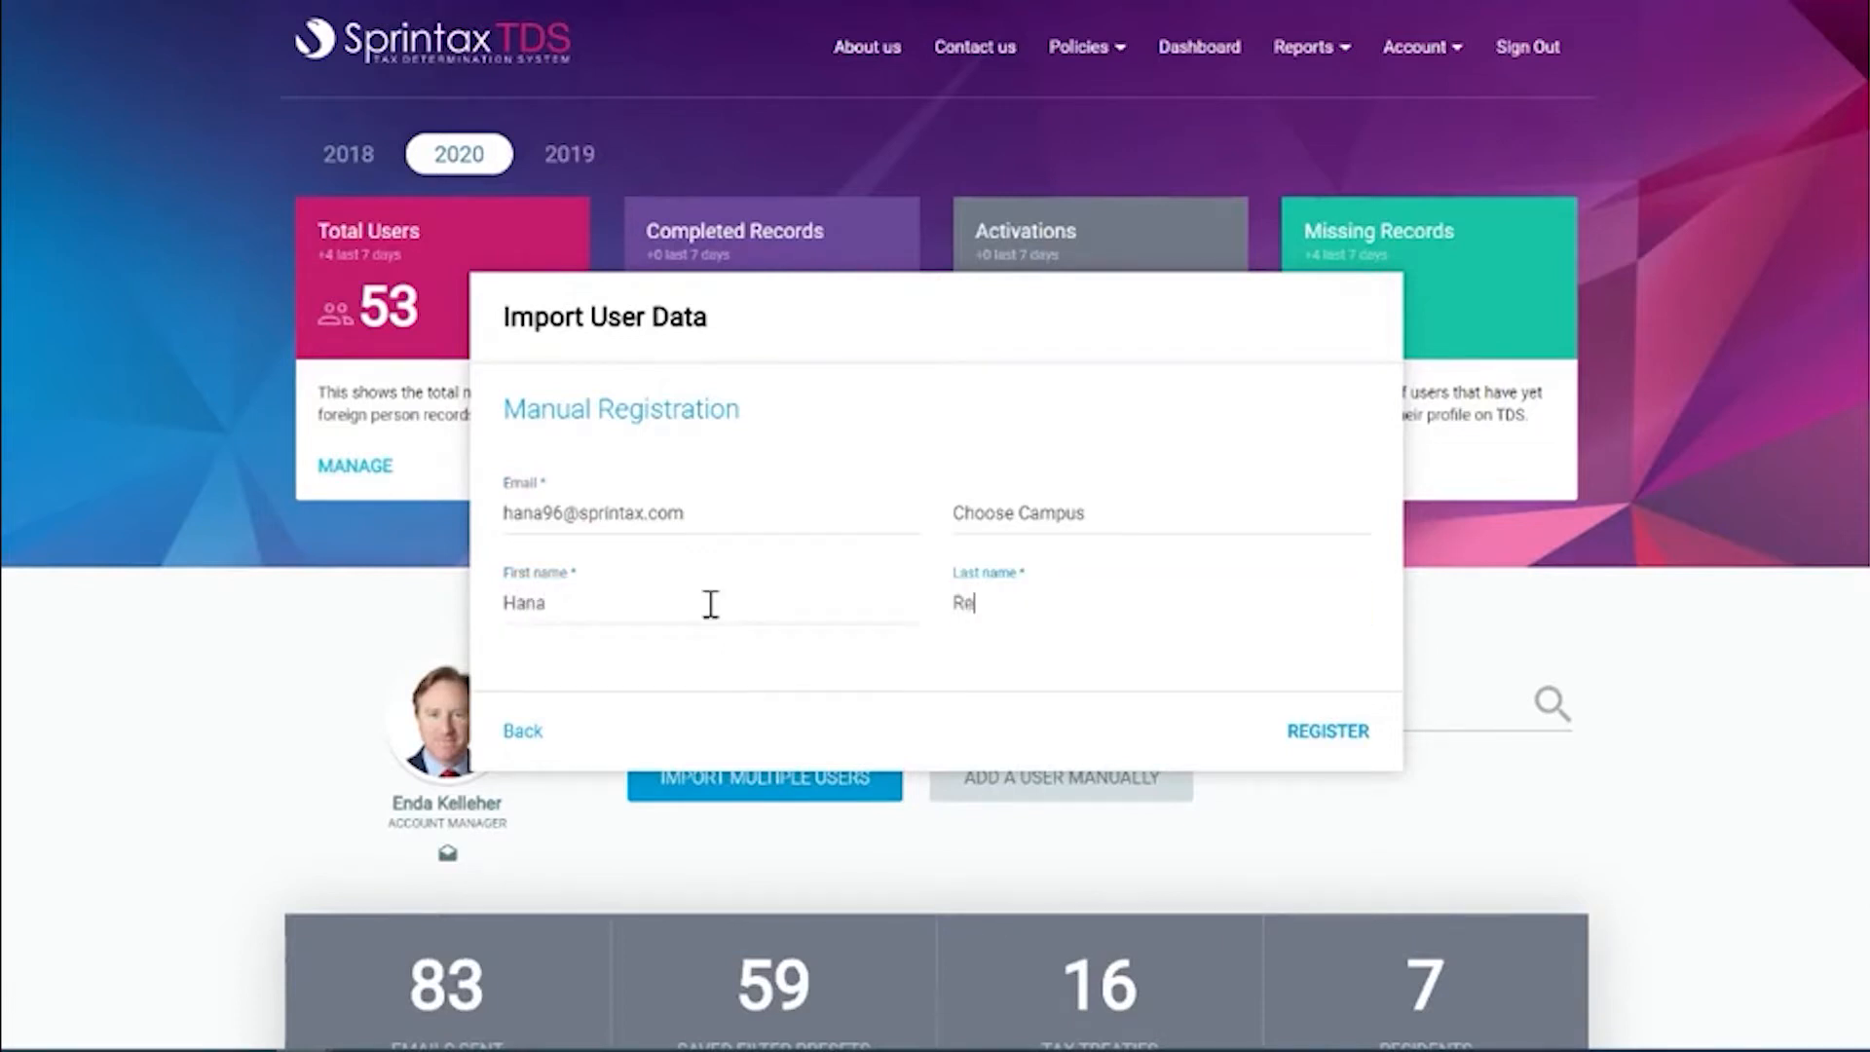
left_click(1329, 732)
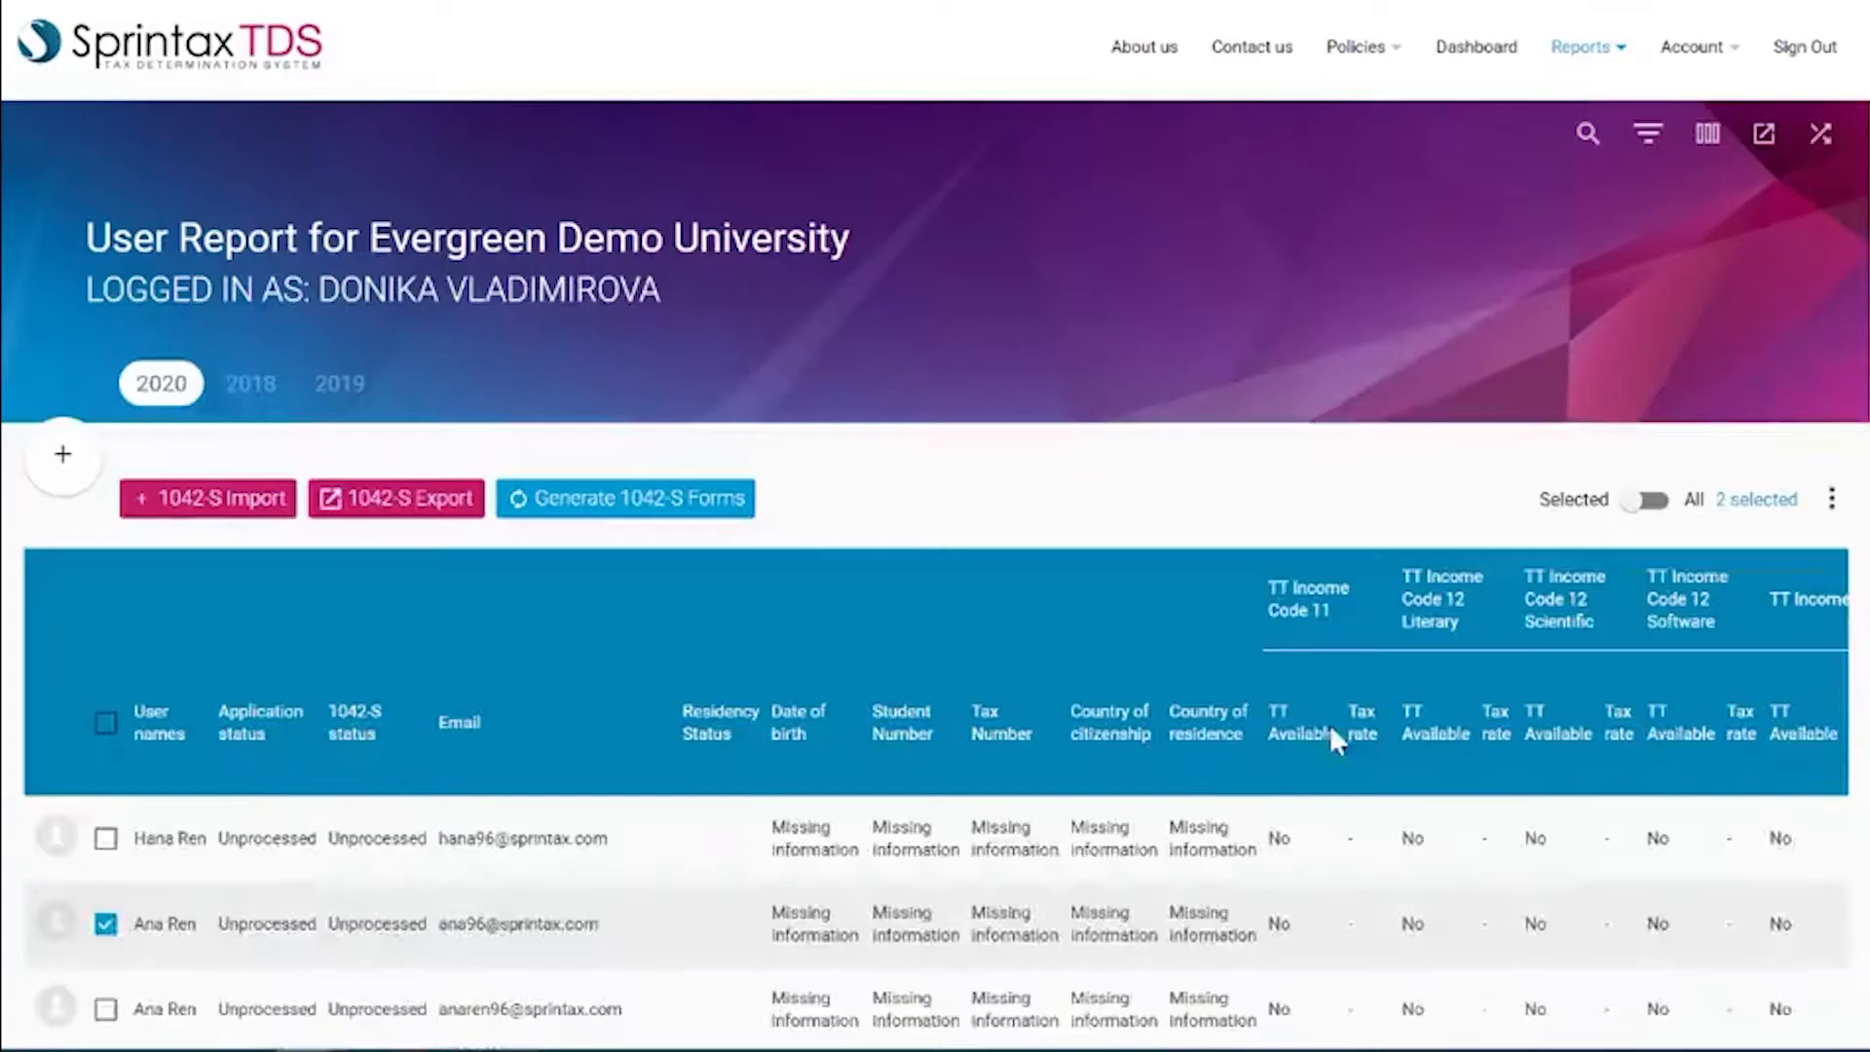
Select only the newly registered student's row, review the bulk user actions, and return to the dashboard.
left_click(107, 921)
left_click(109, 839)
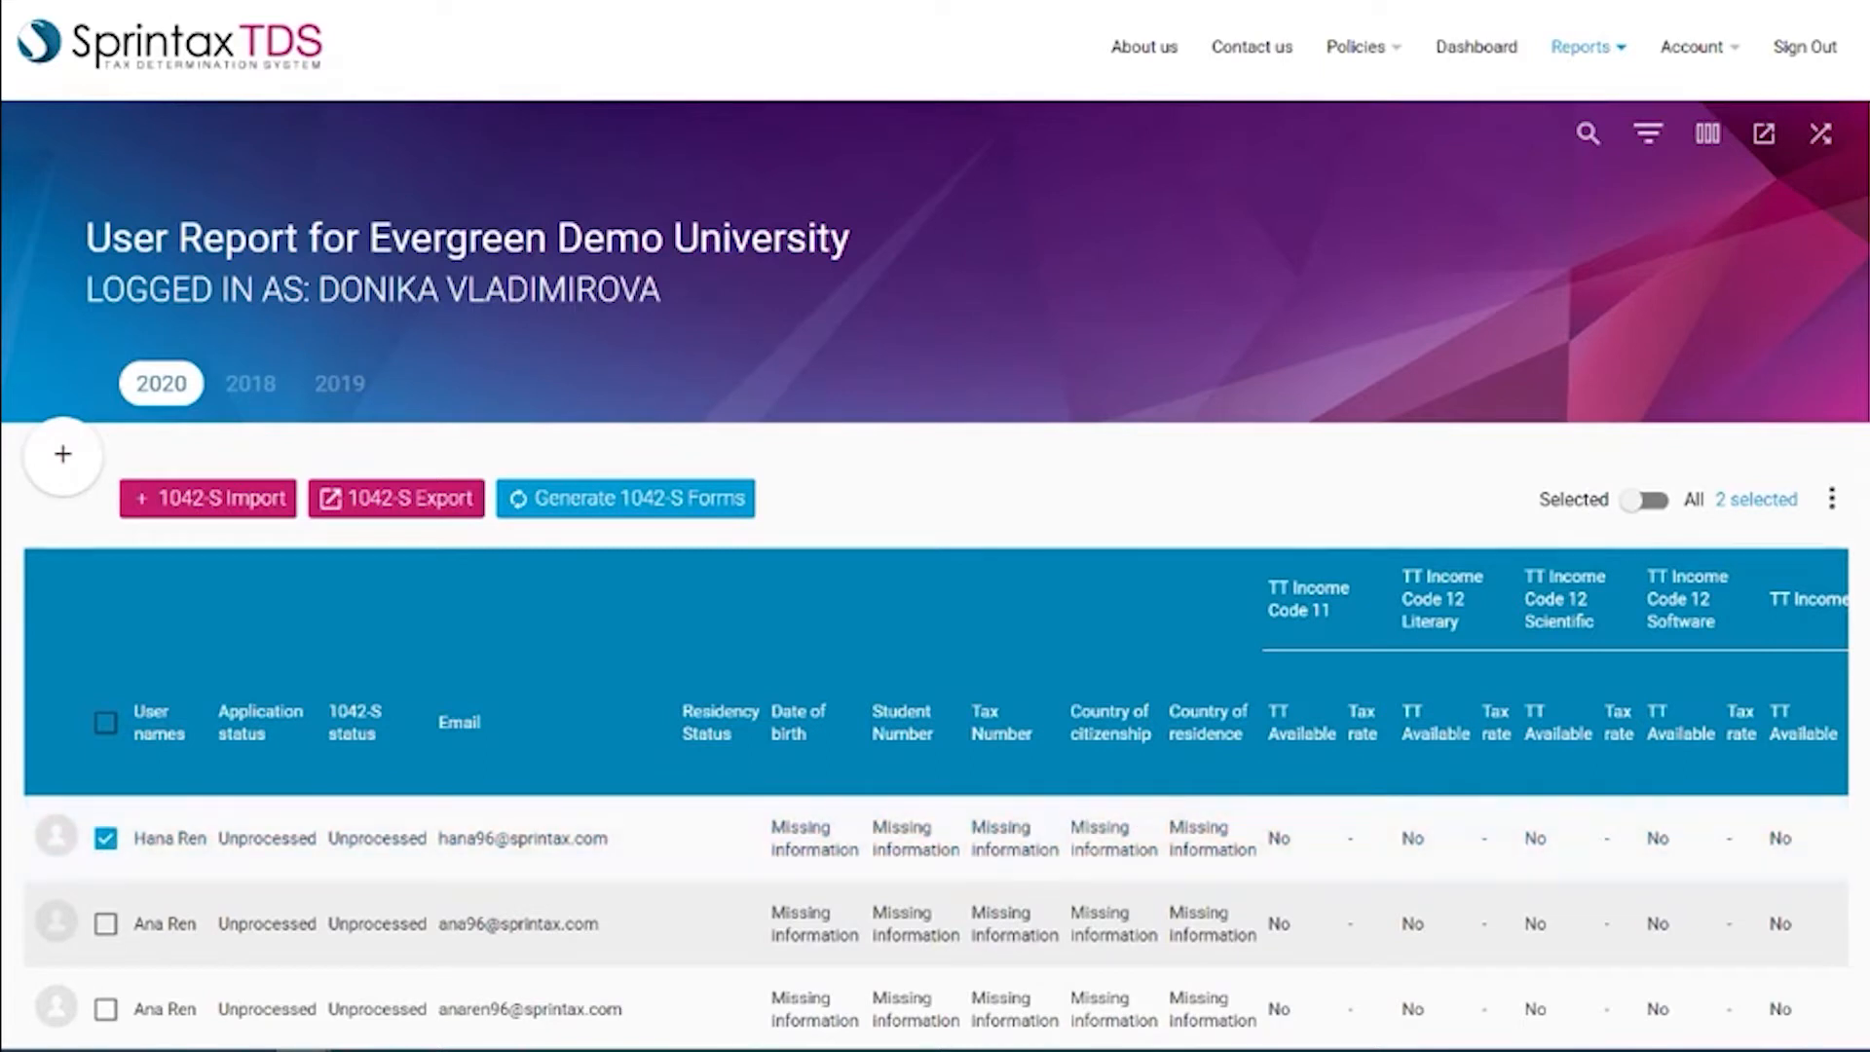
left_click(1831, 499)
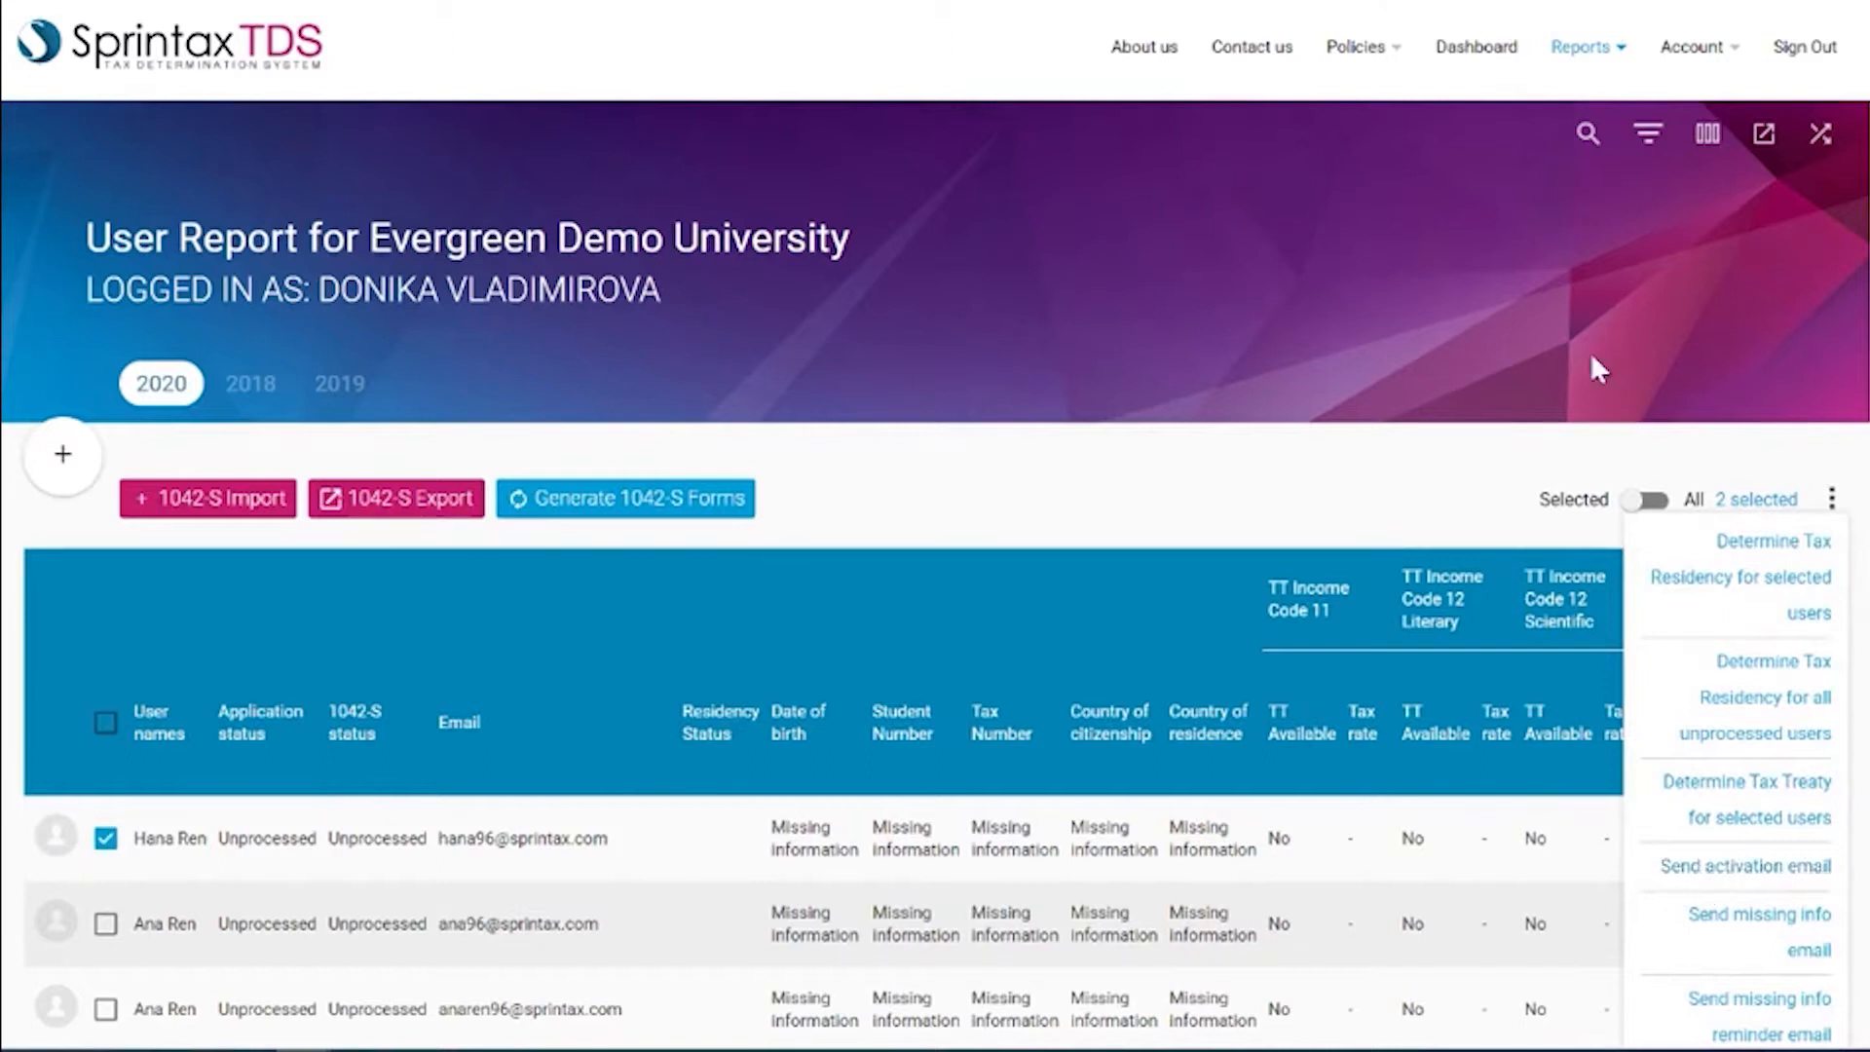
left_click(1470, 51)
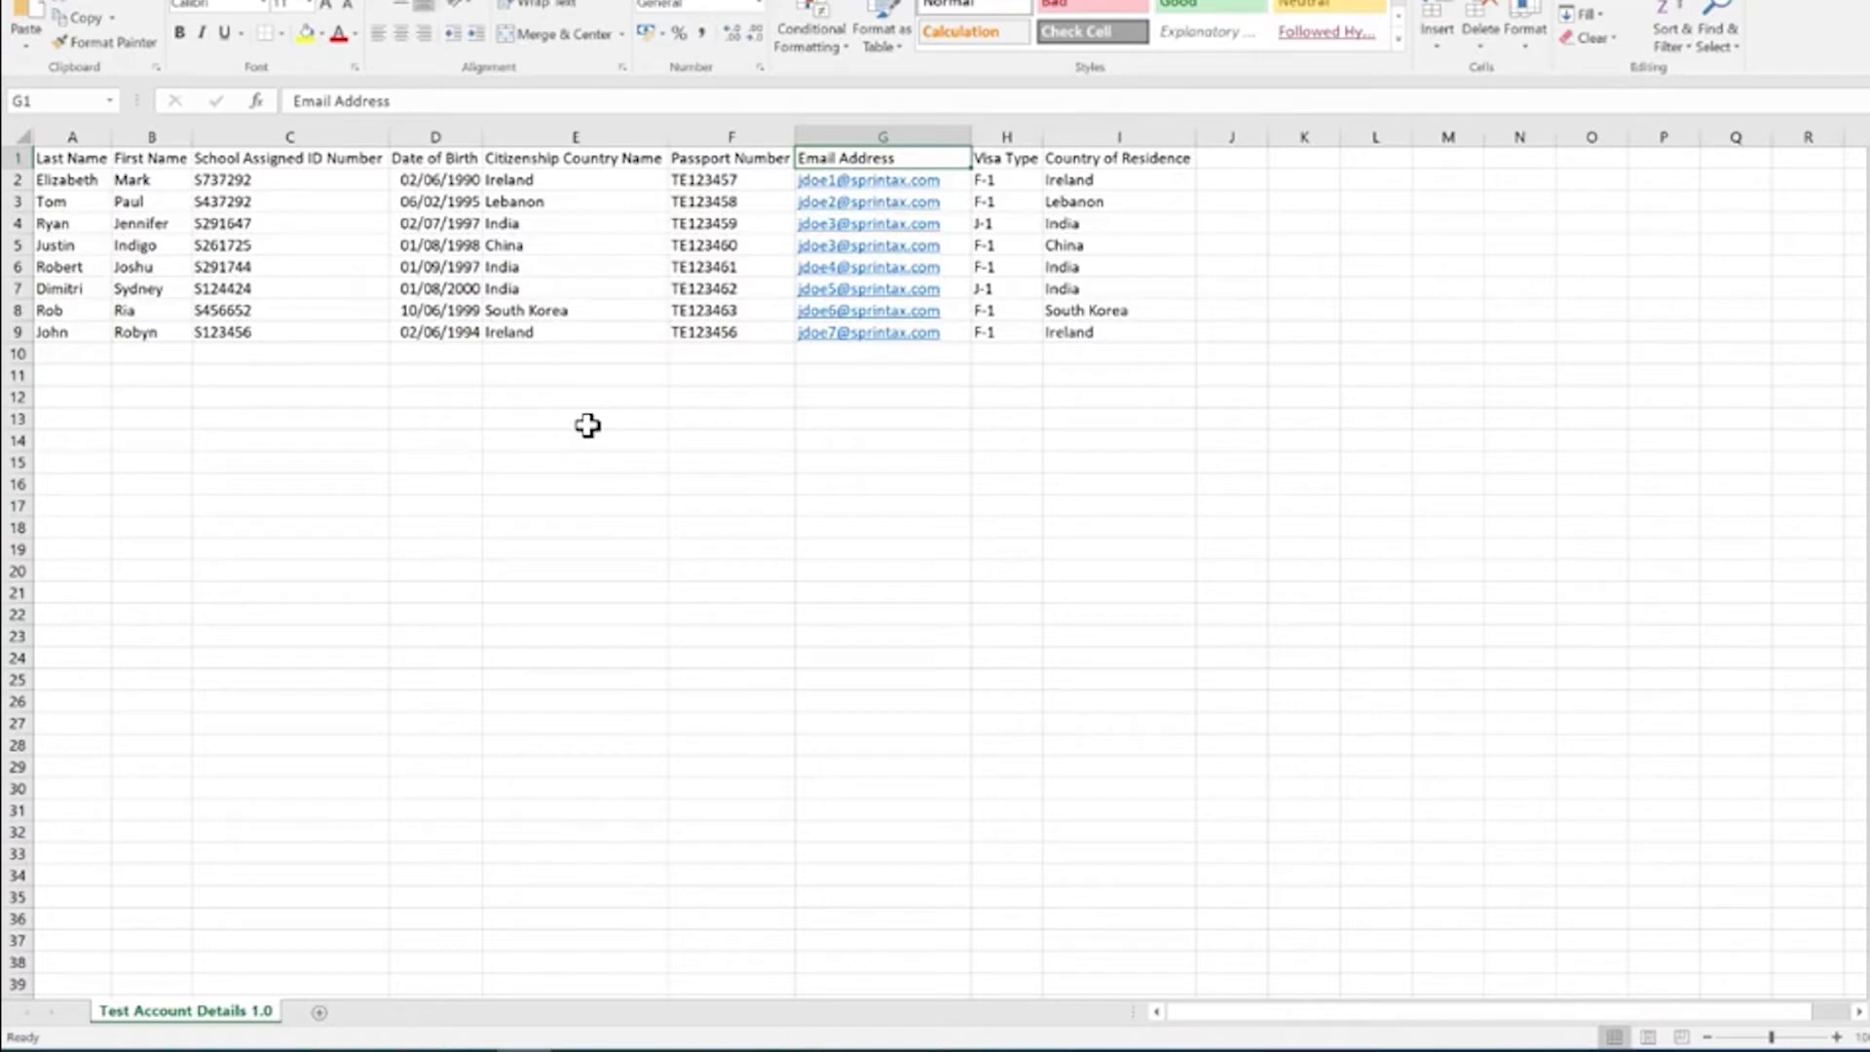
Point out the First Name, Last Name and Email Address headings, then return to the Sprintax TDS dashboard.
left_click(179, 153)
left_click(87, 151)
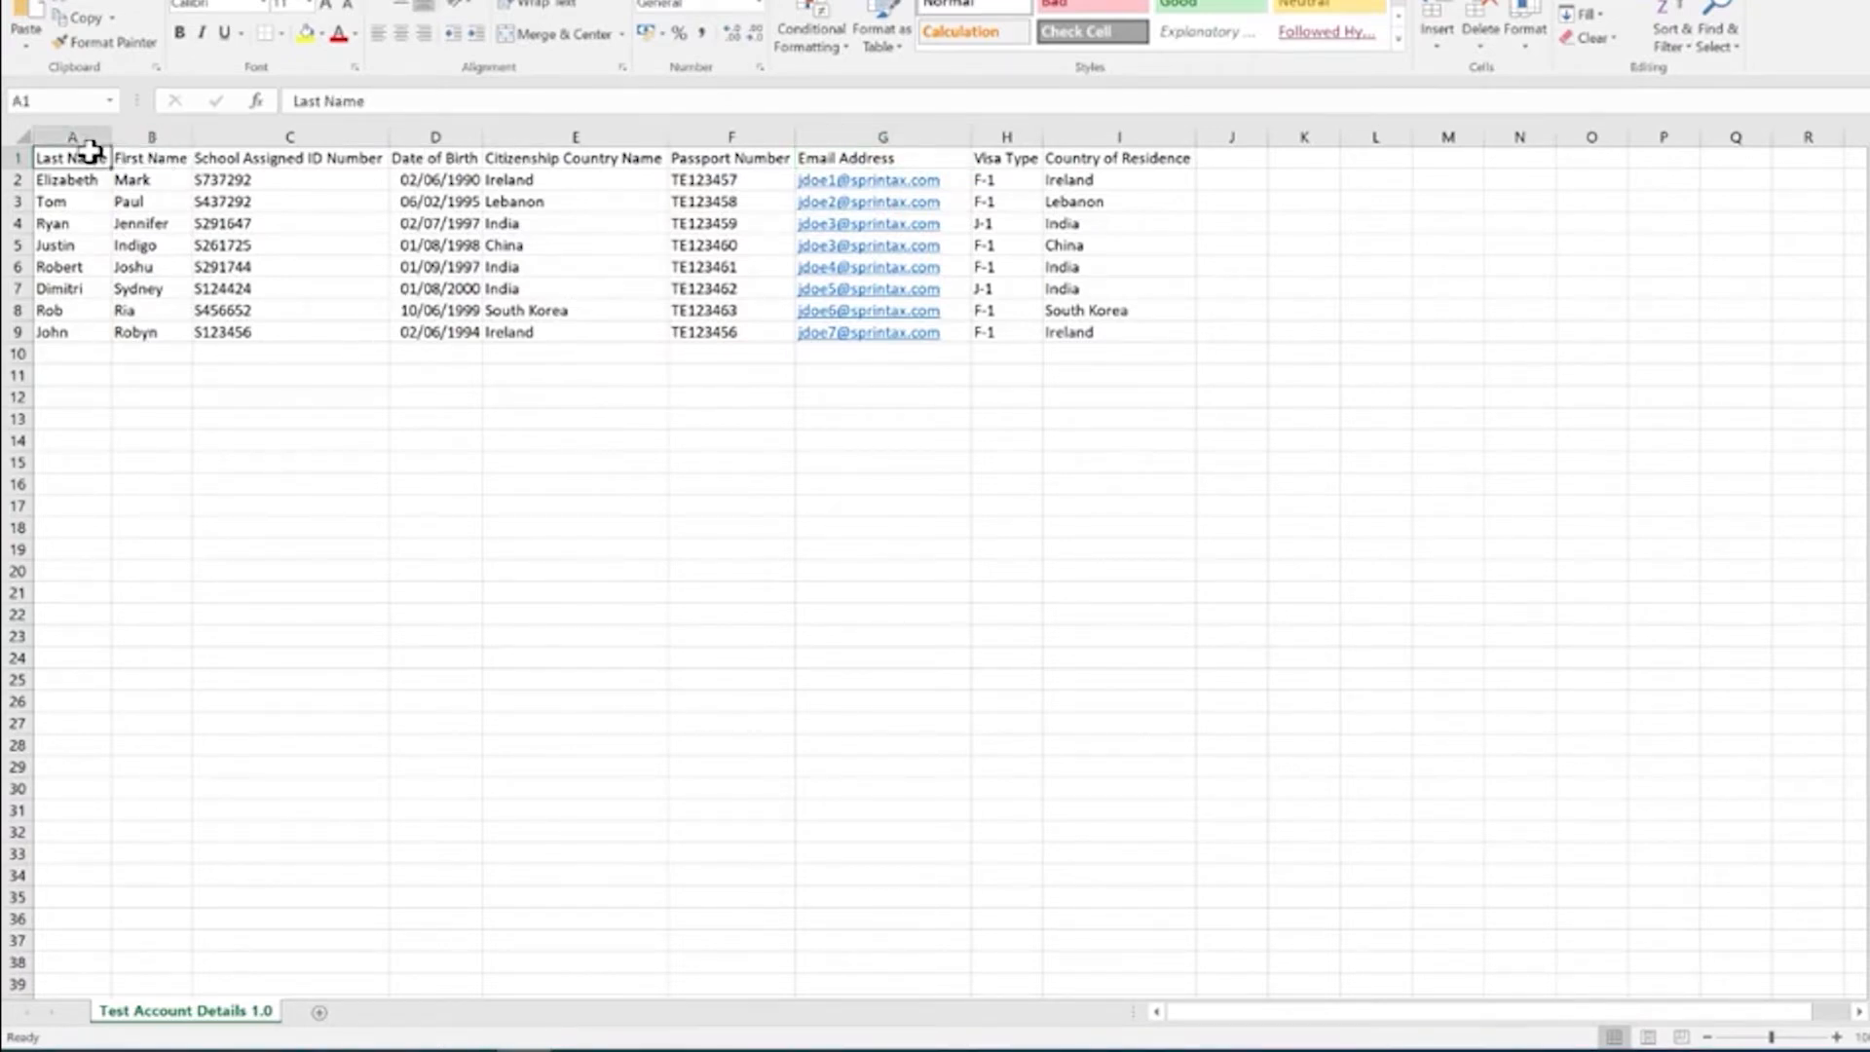
left_click(923, 159)
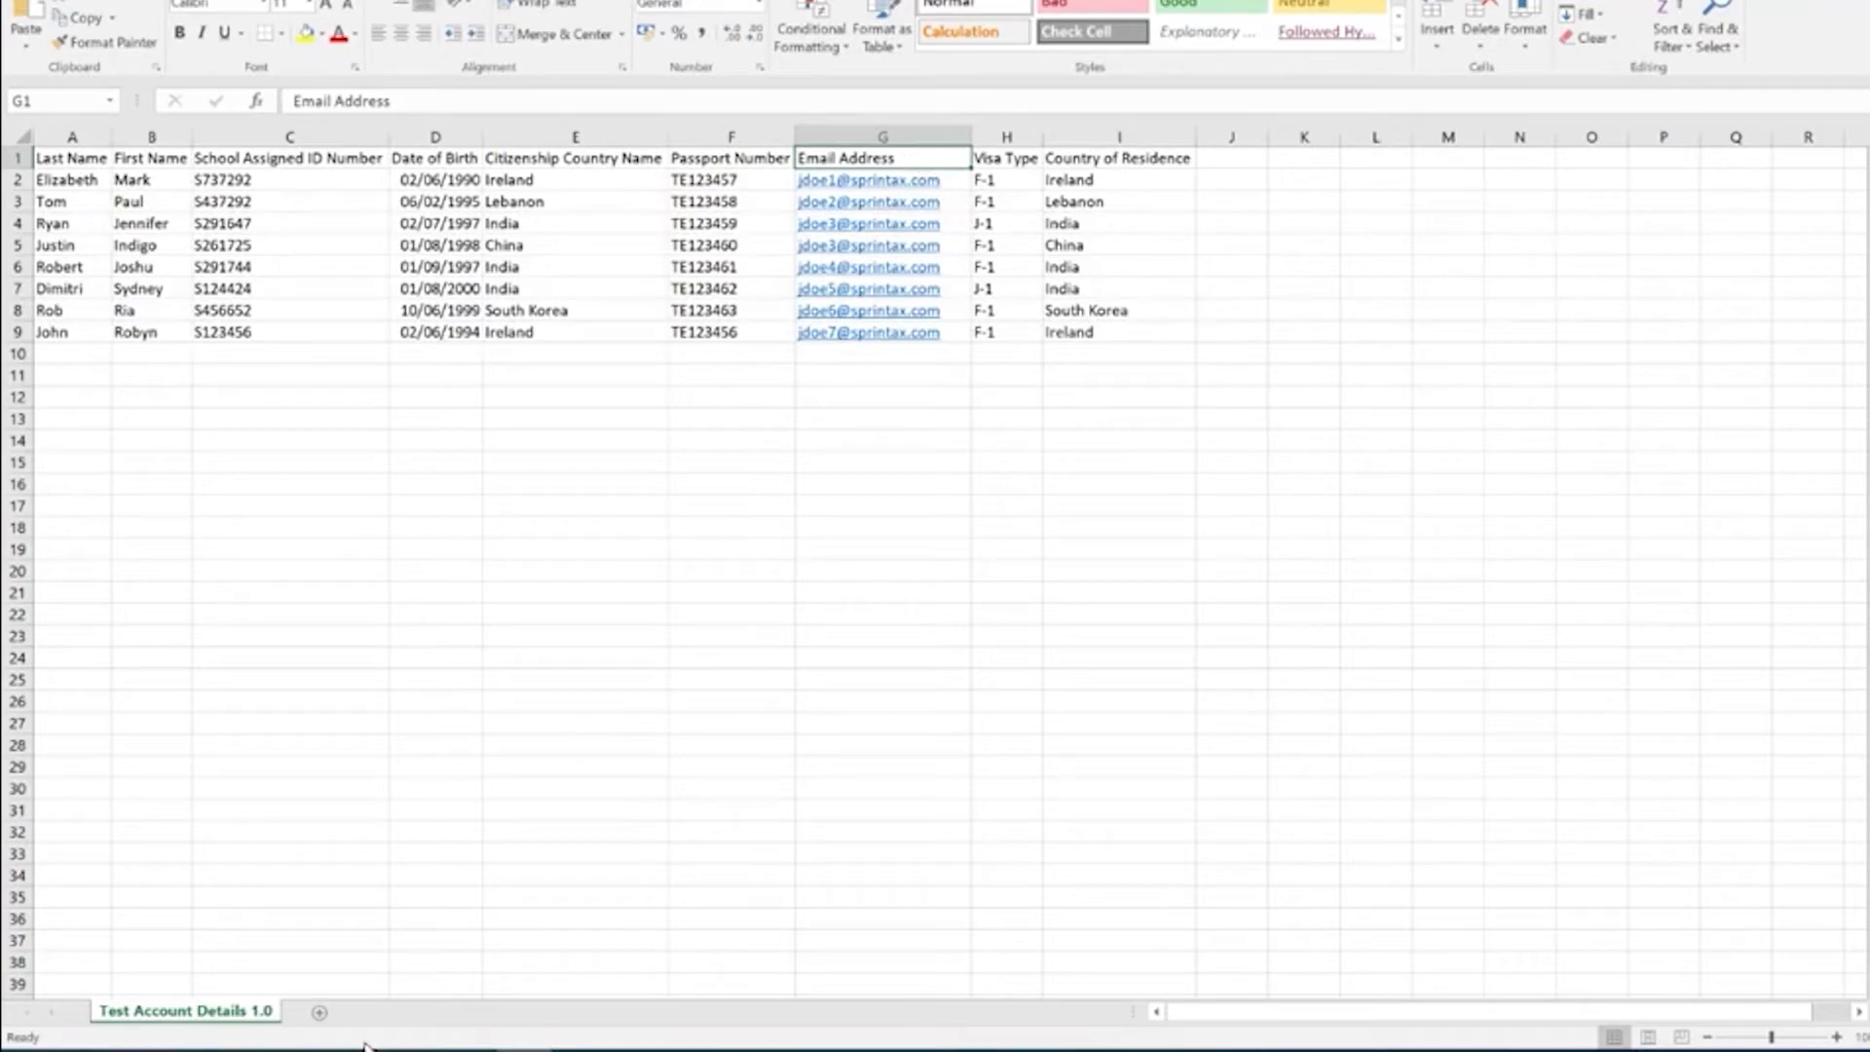
left_click(322, 1049)
left_click(203, 1007)
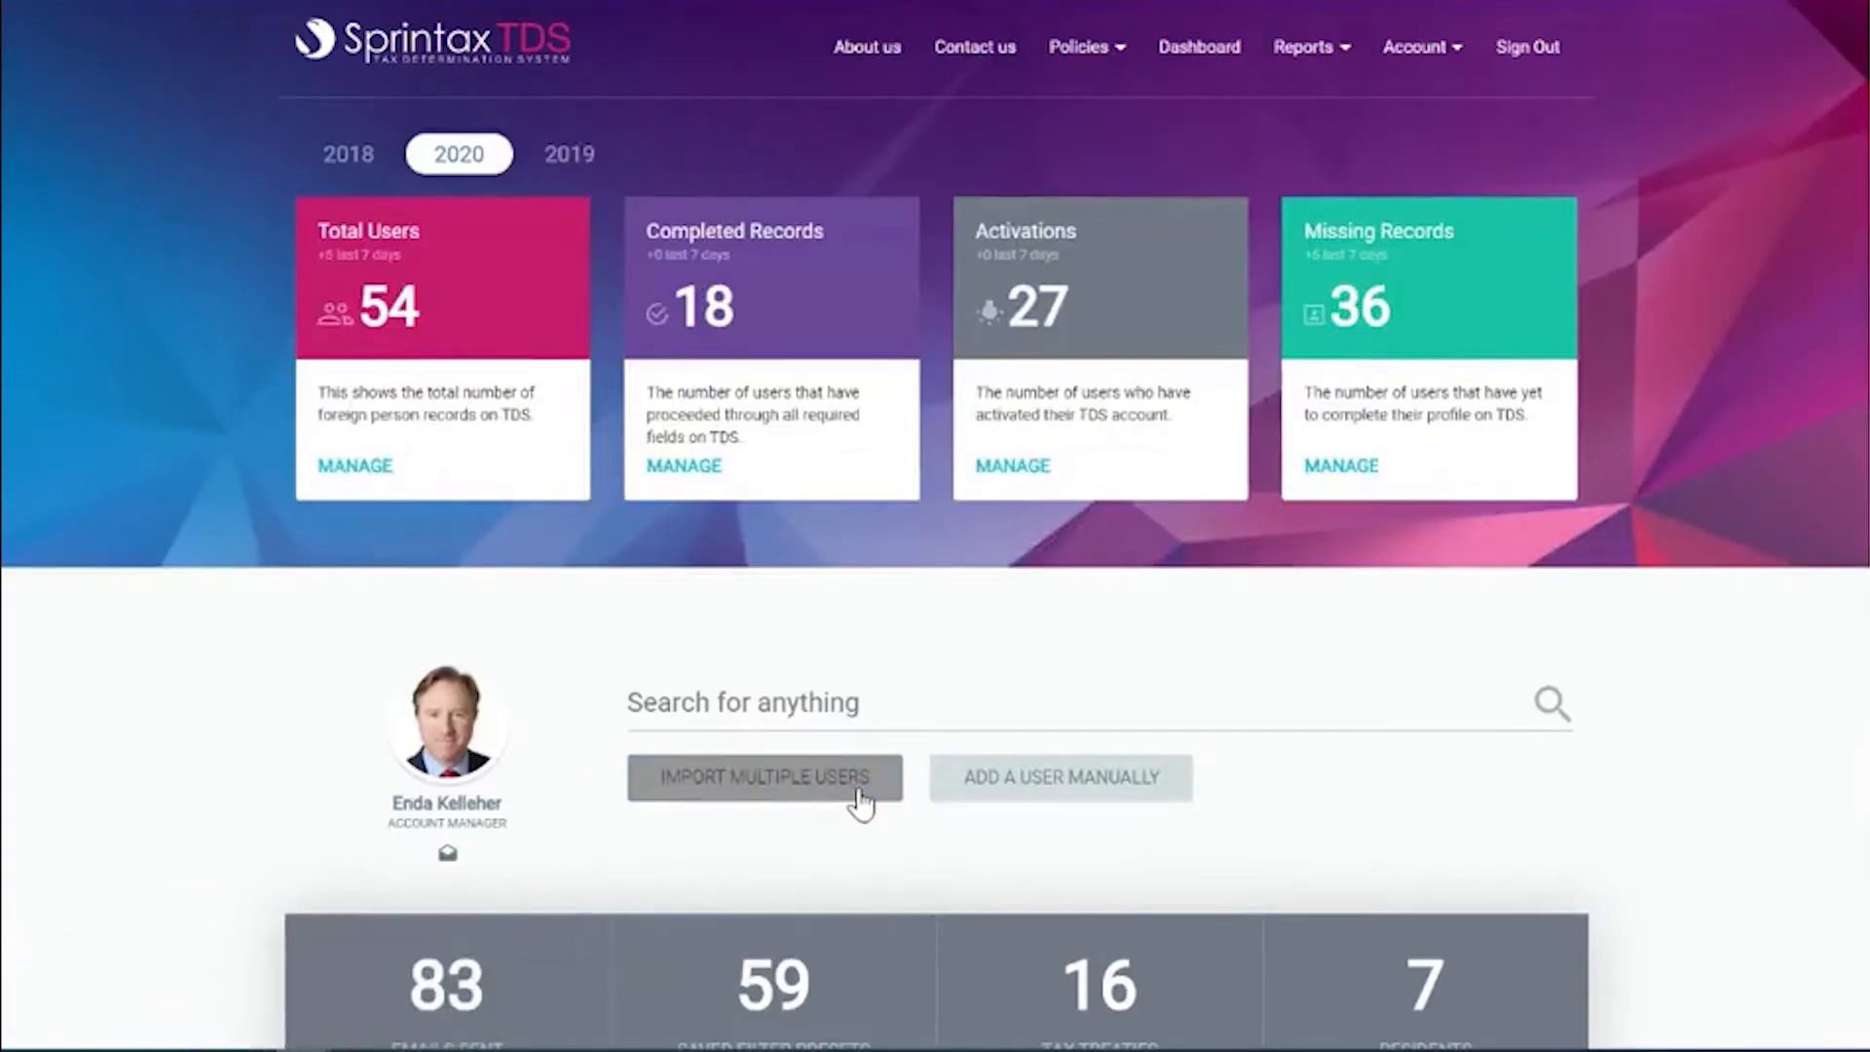
Pick the Test Account Details 1.0 spreadsheet, found by searching 'test', for importing multiple users.
left_click(860, 804)
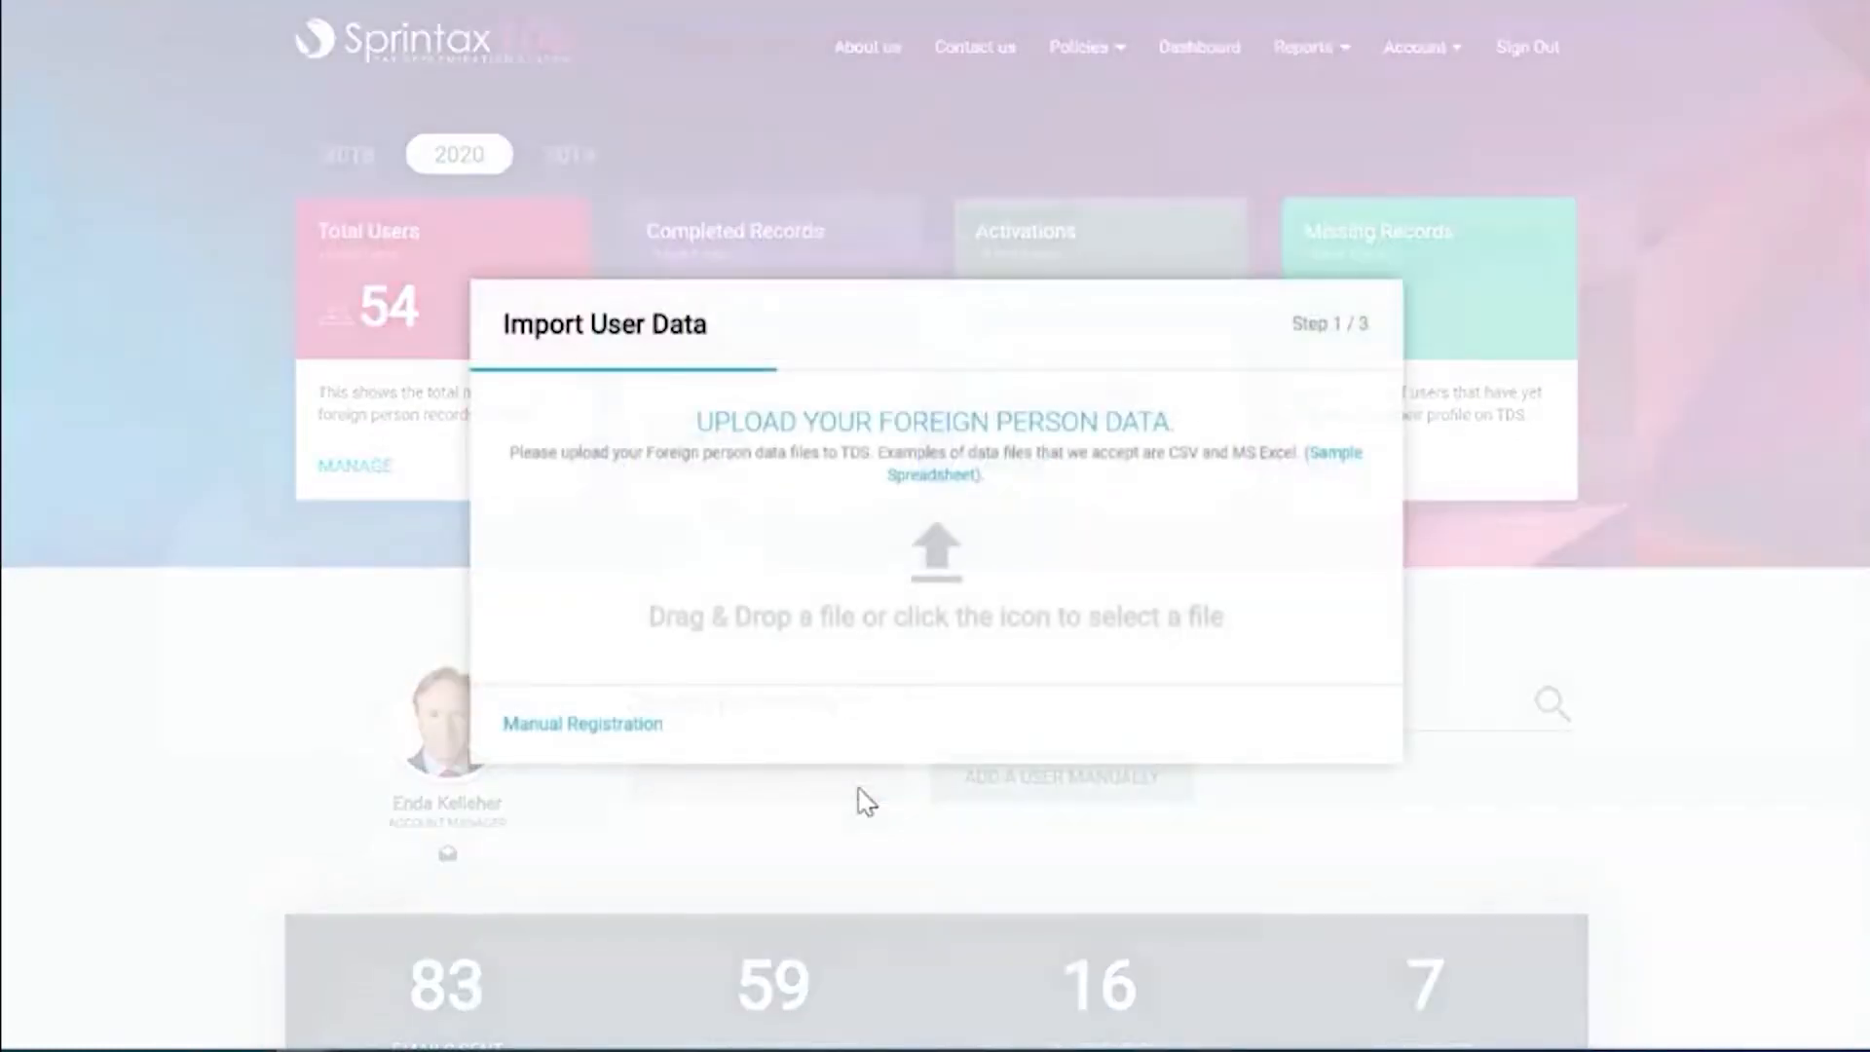
left_click(953, 555)
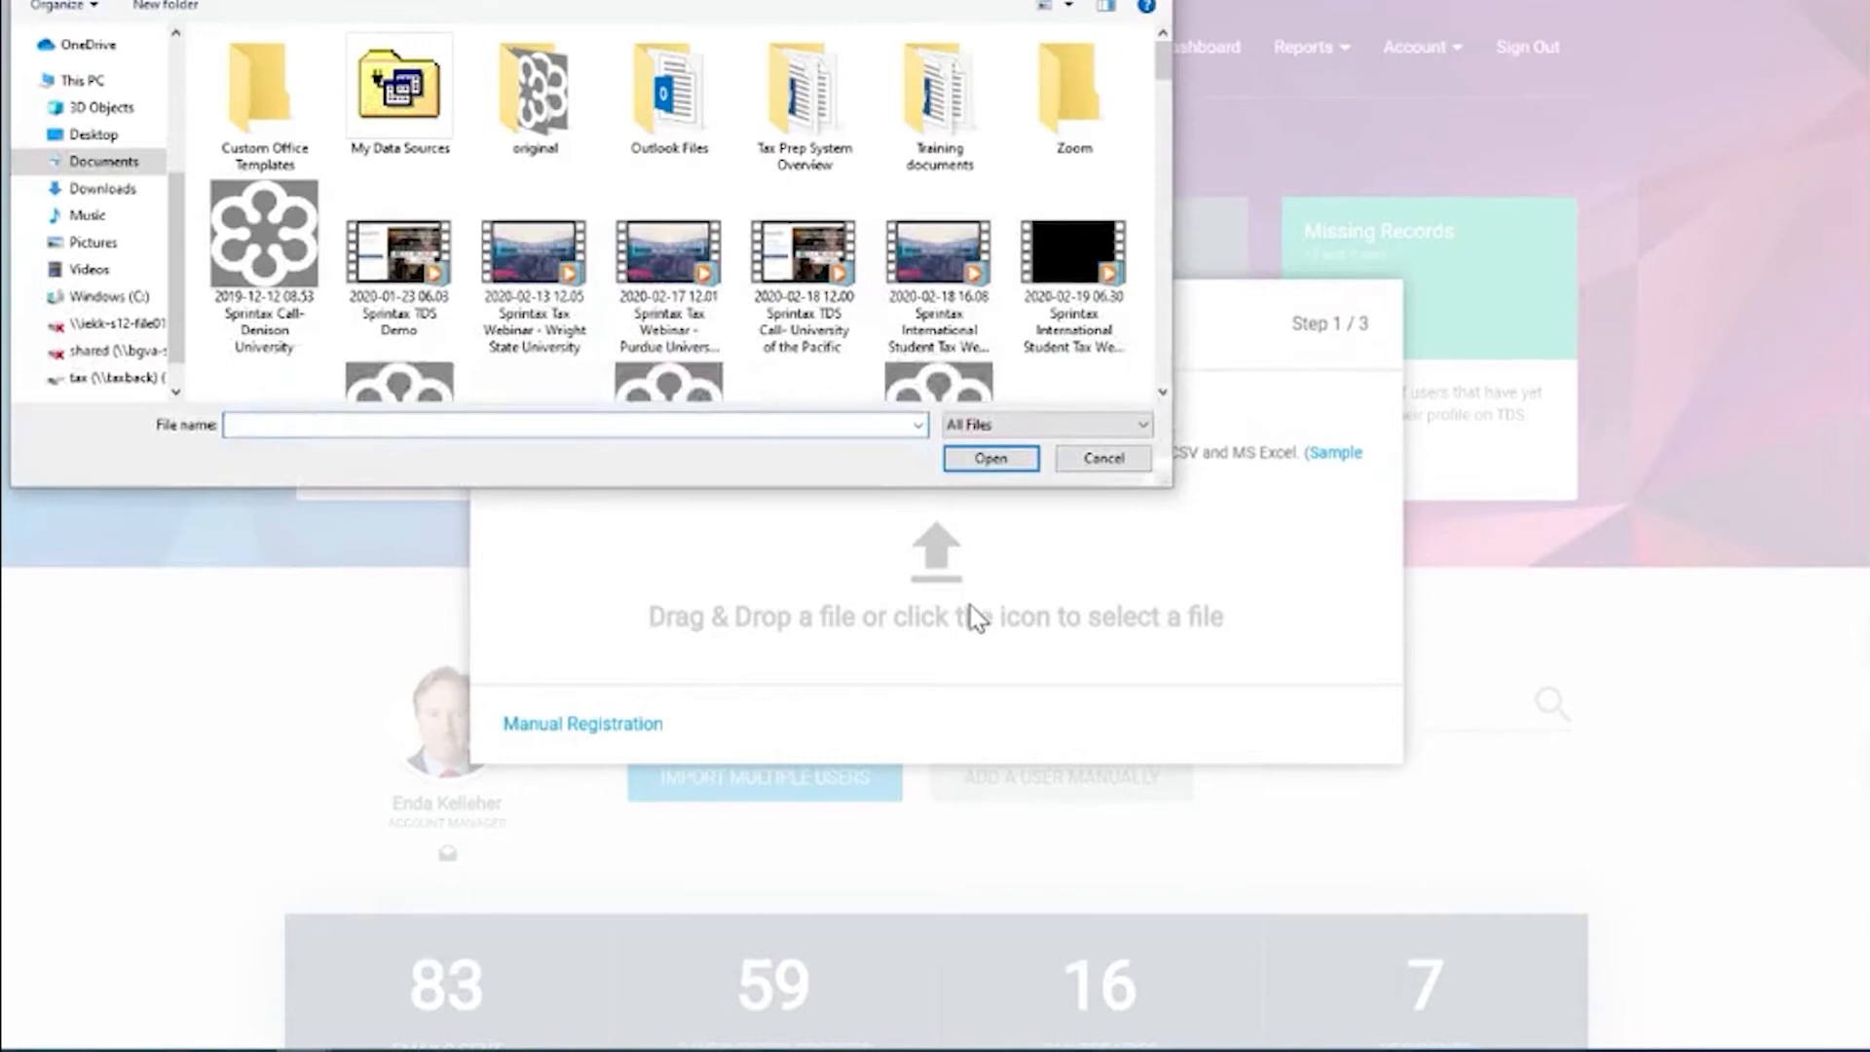
left_click(1048, 2)
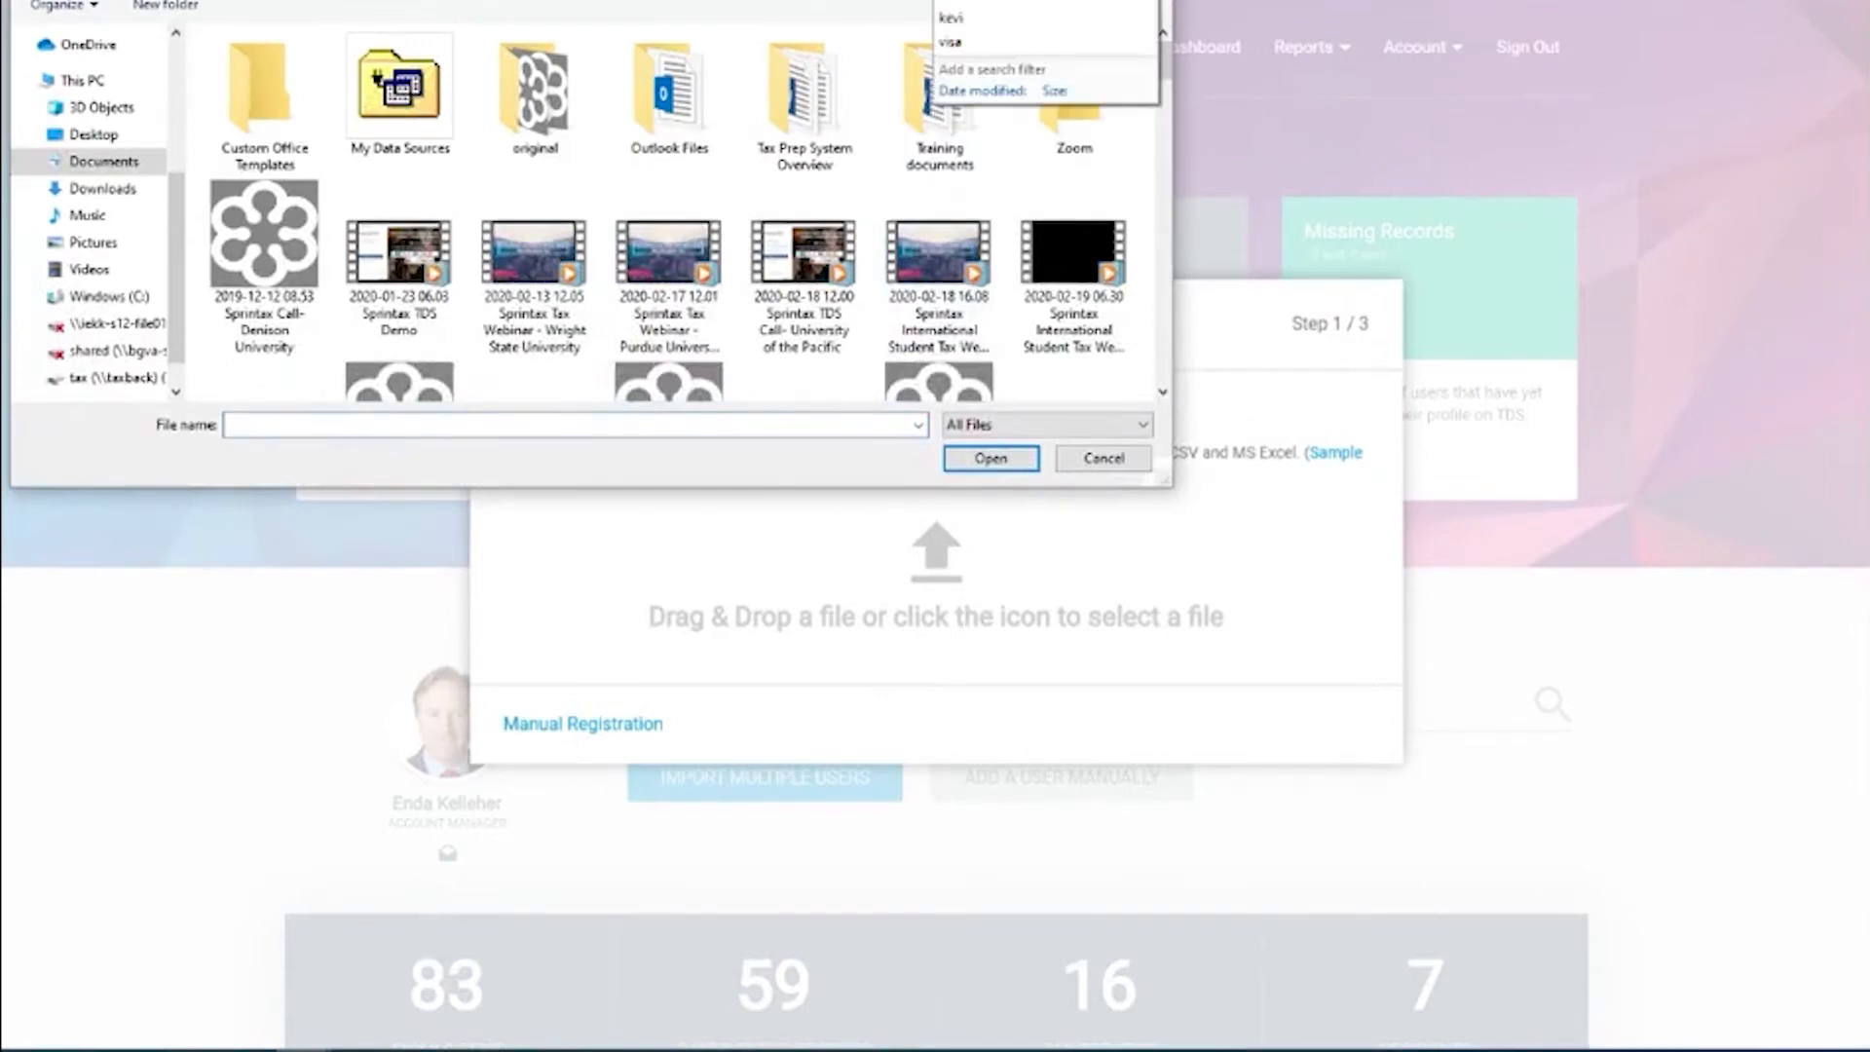
type("test")
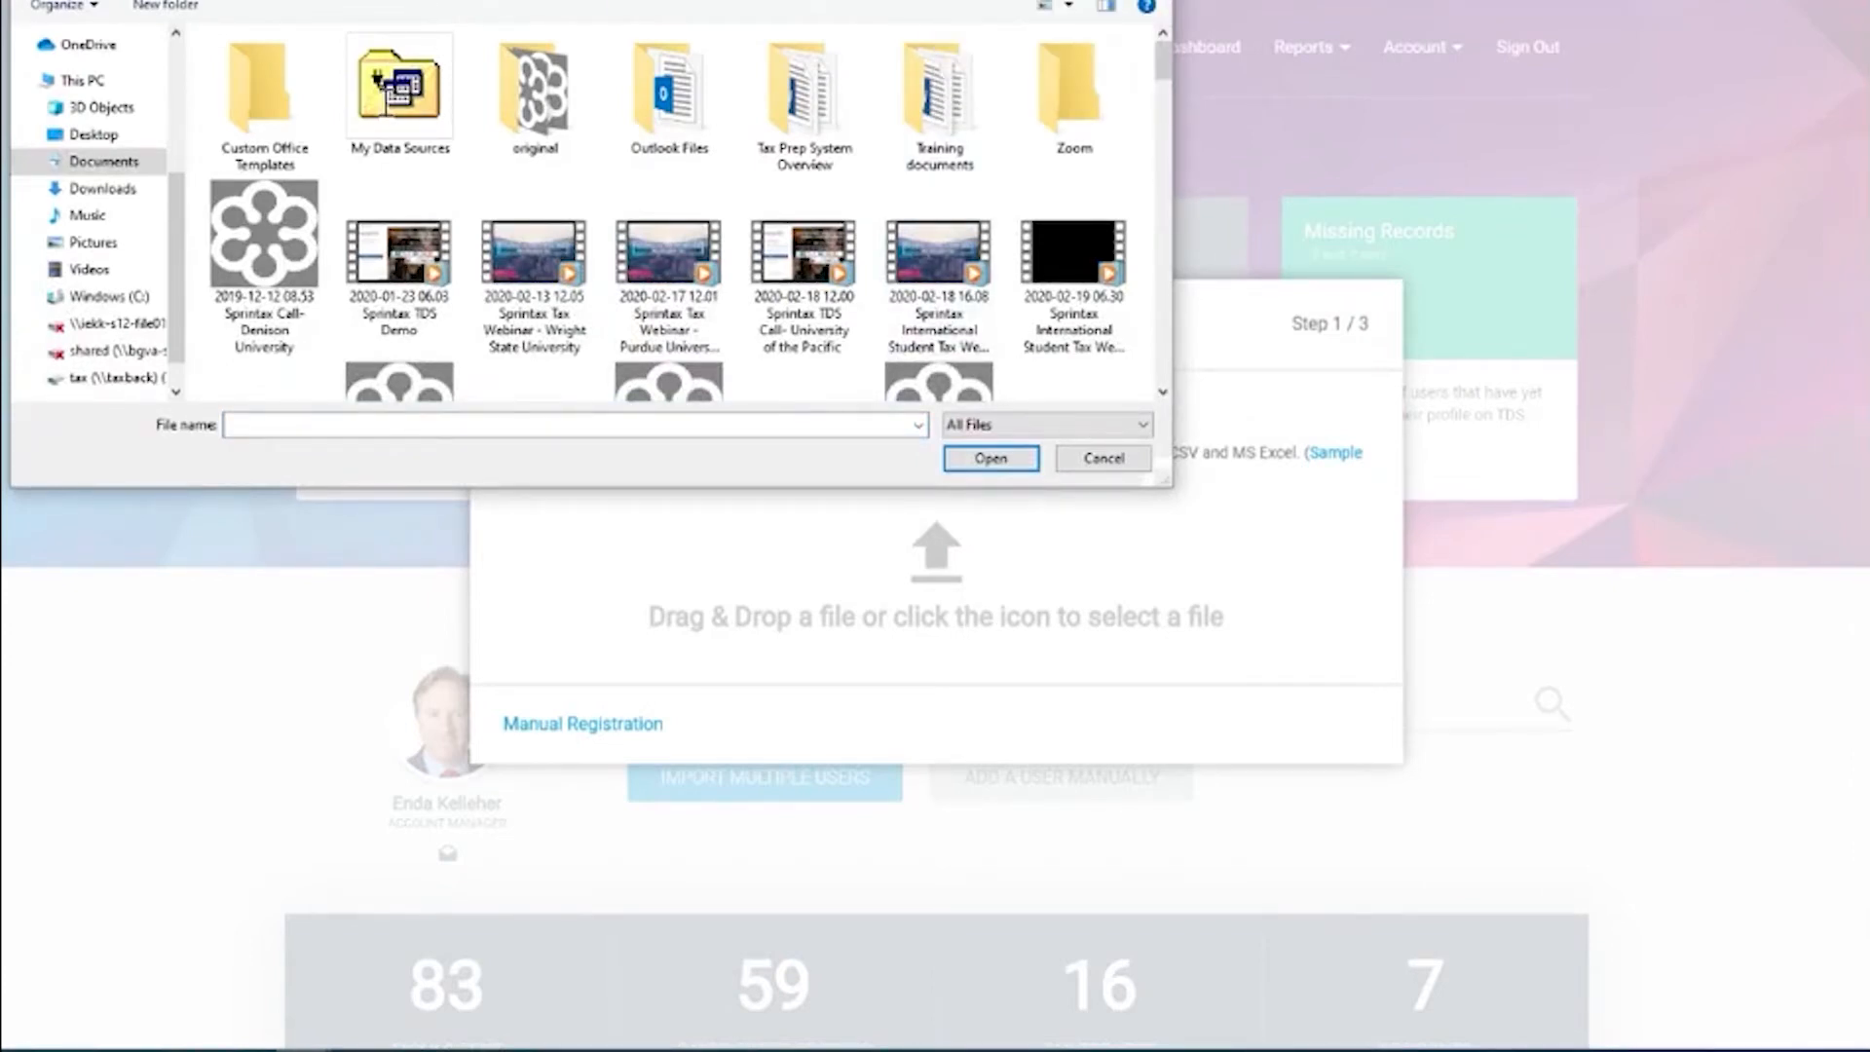
double_click(284, 109)
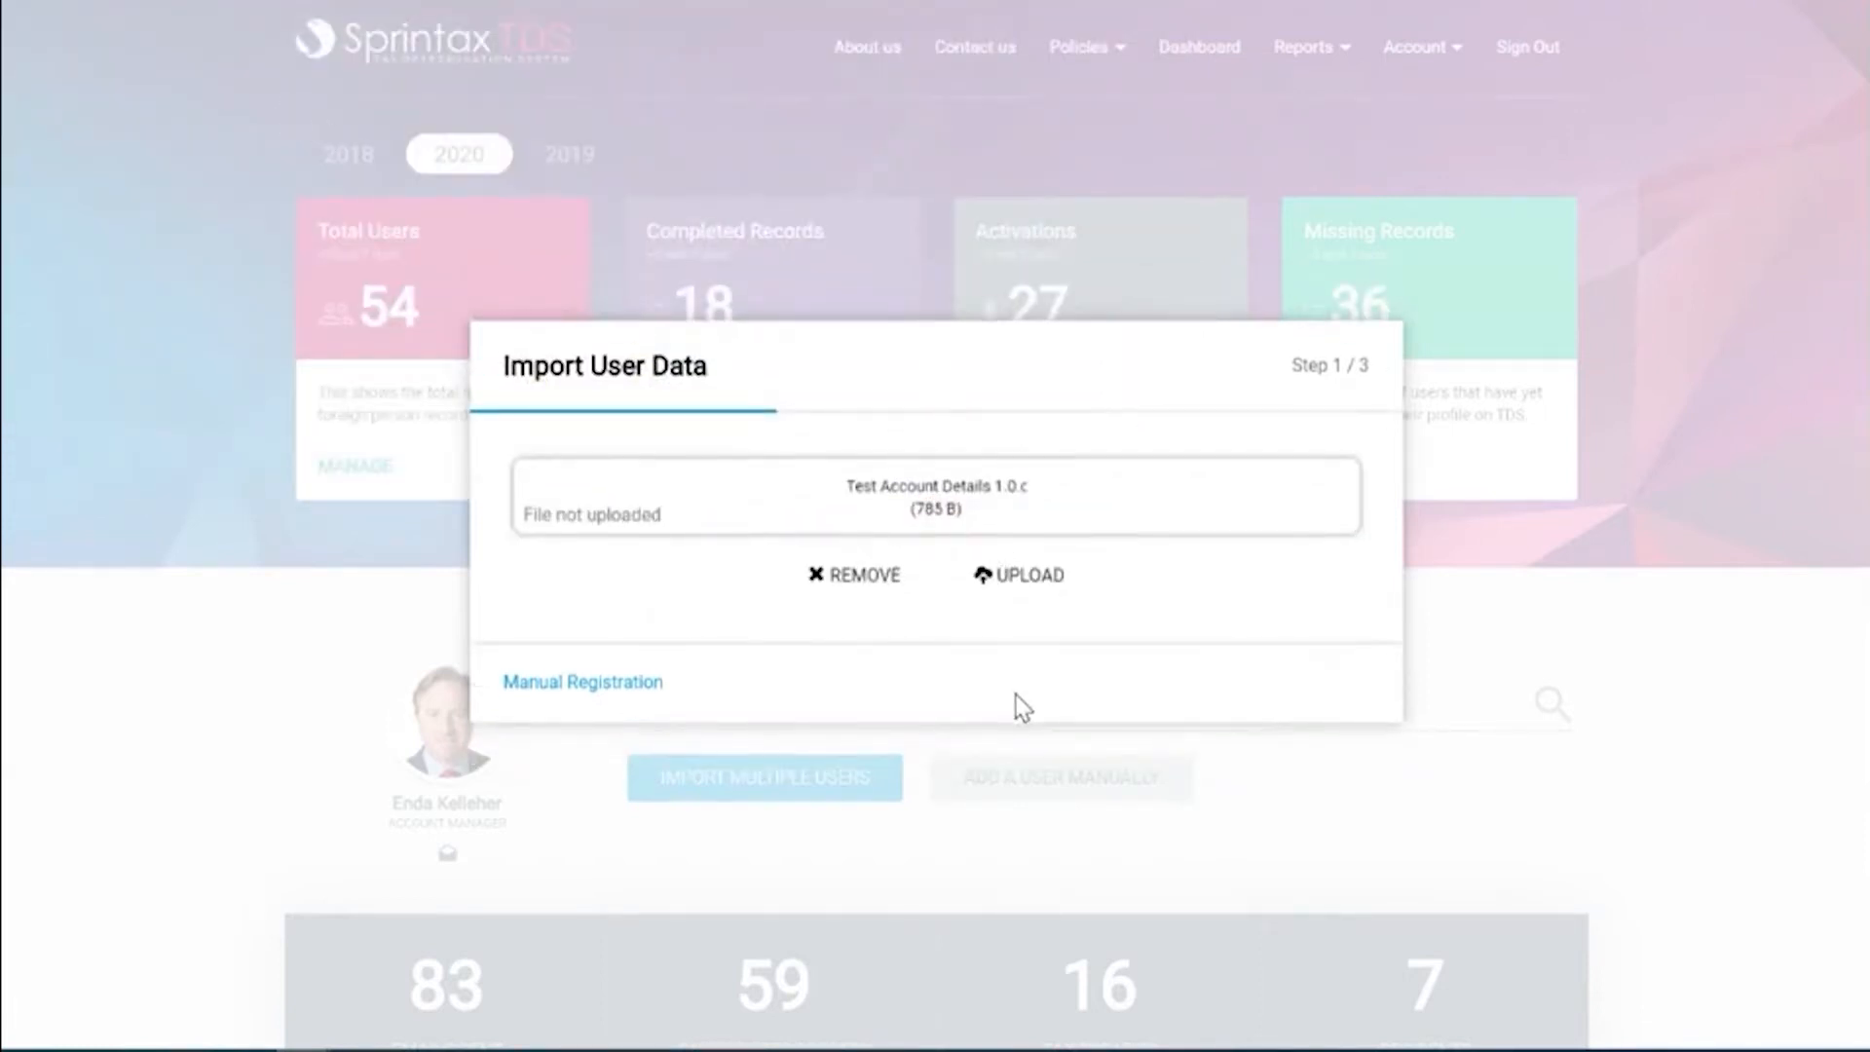
Upload Test Account Details 1.0 and advance to the 'Prepare to import a file' step.
left_click(1031, 587)
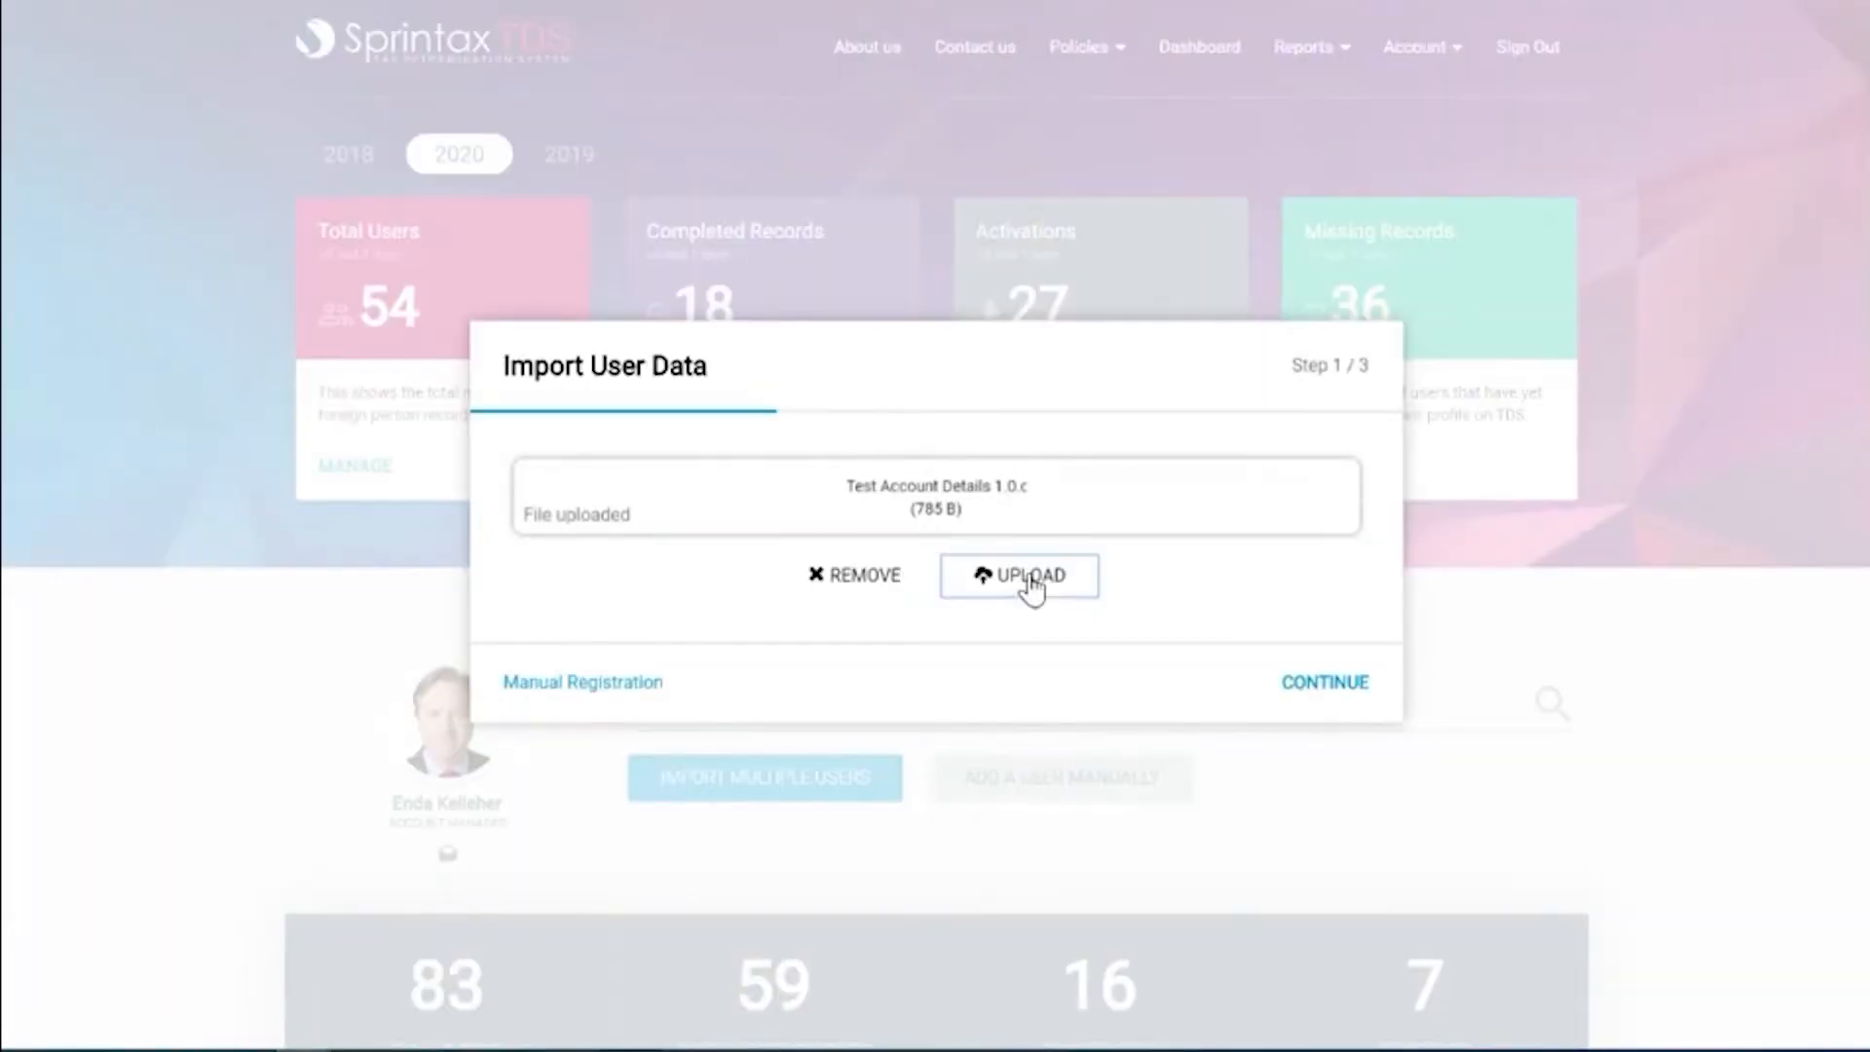
left_click(1340, 688)
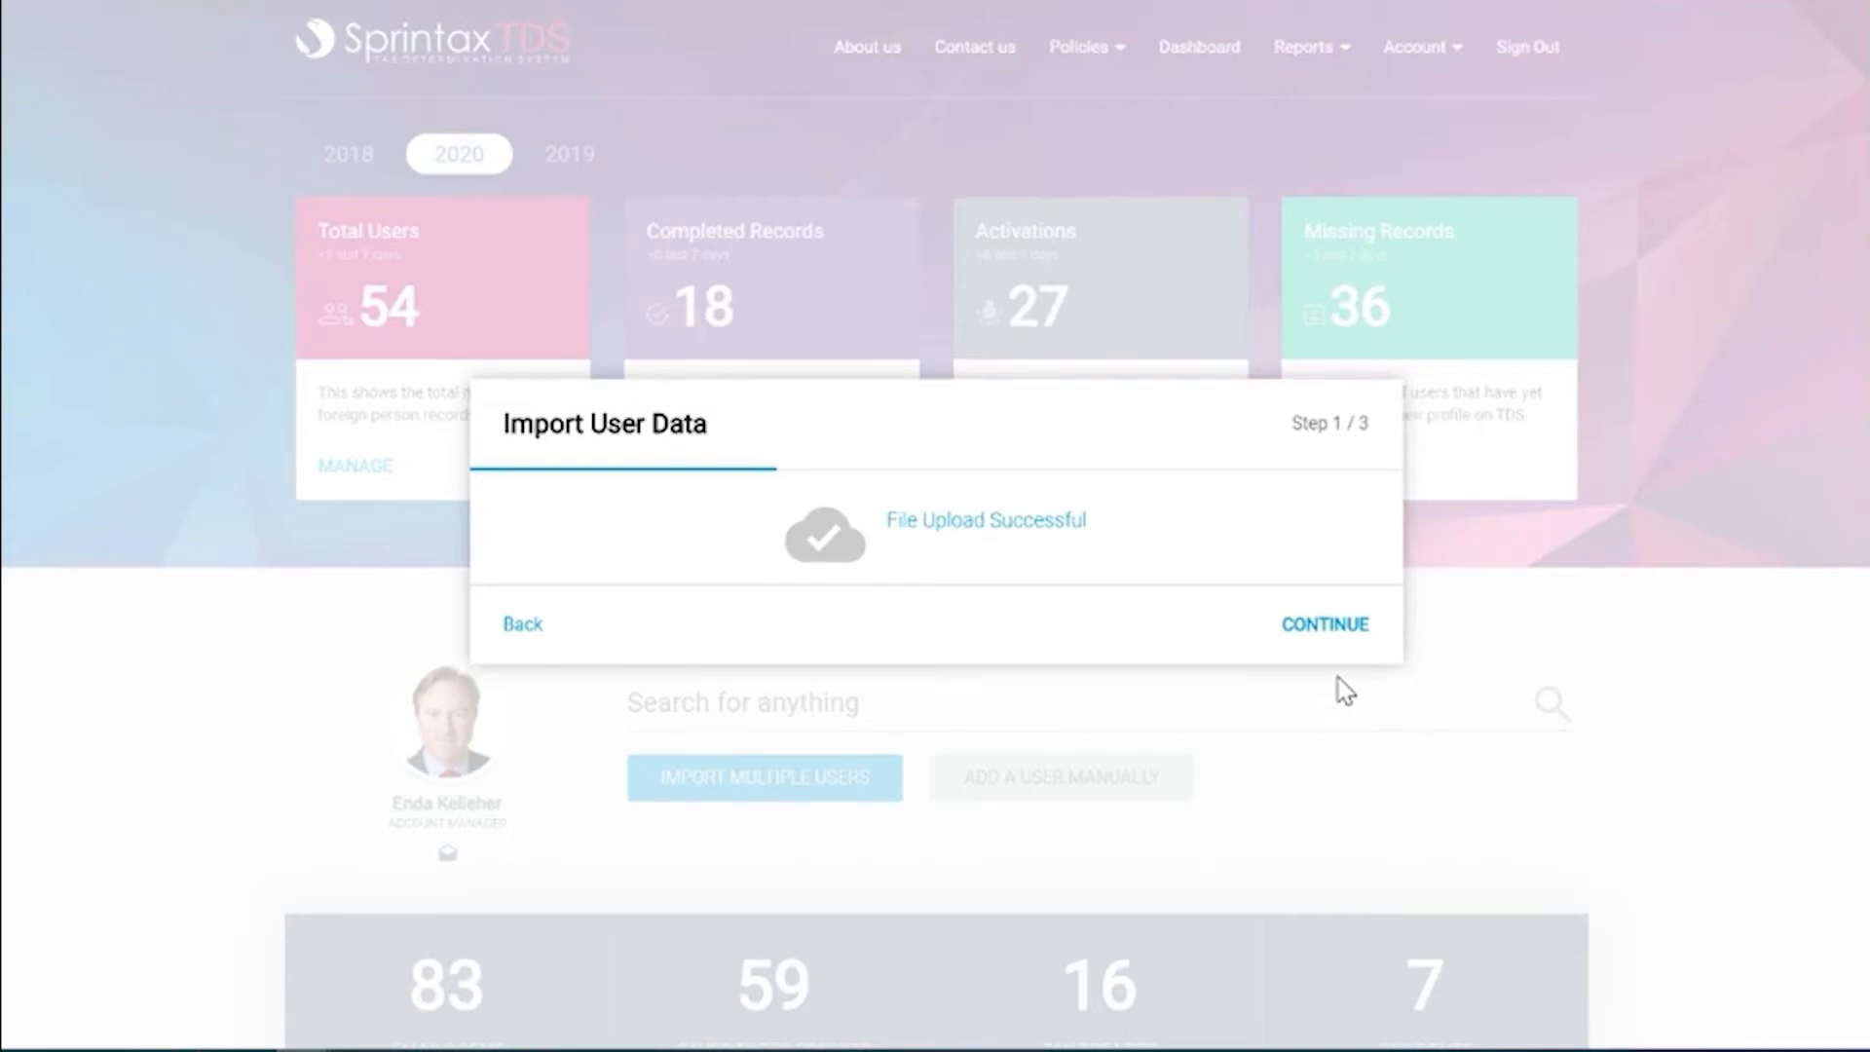
left_click(1326, 635)
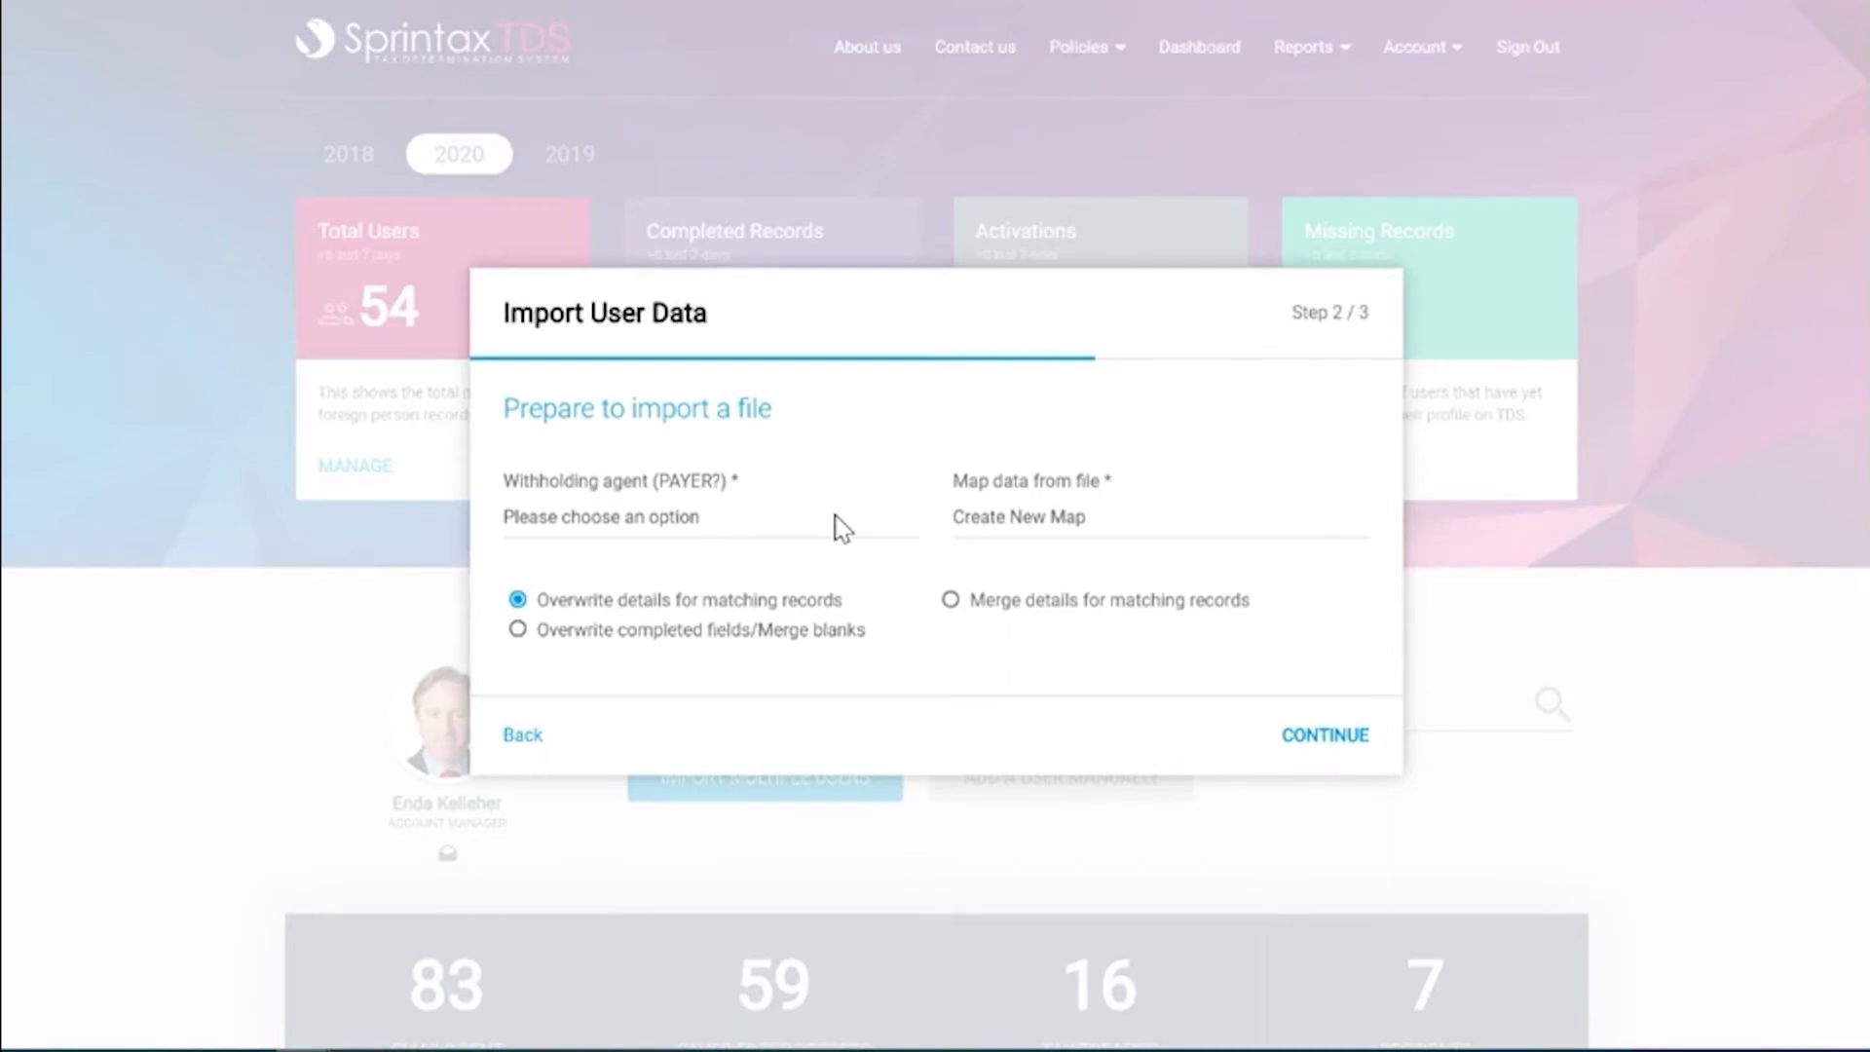
Set withholding agent Evergreen Demo University with 'Overwrite completed fields/Merge blanks', then continue to mapping.
left_click(842, 527)
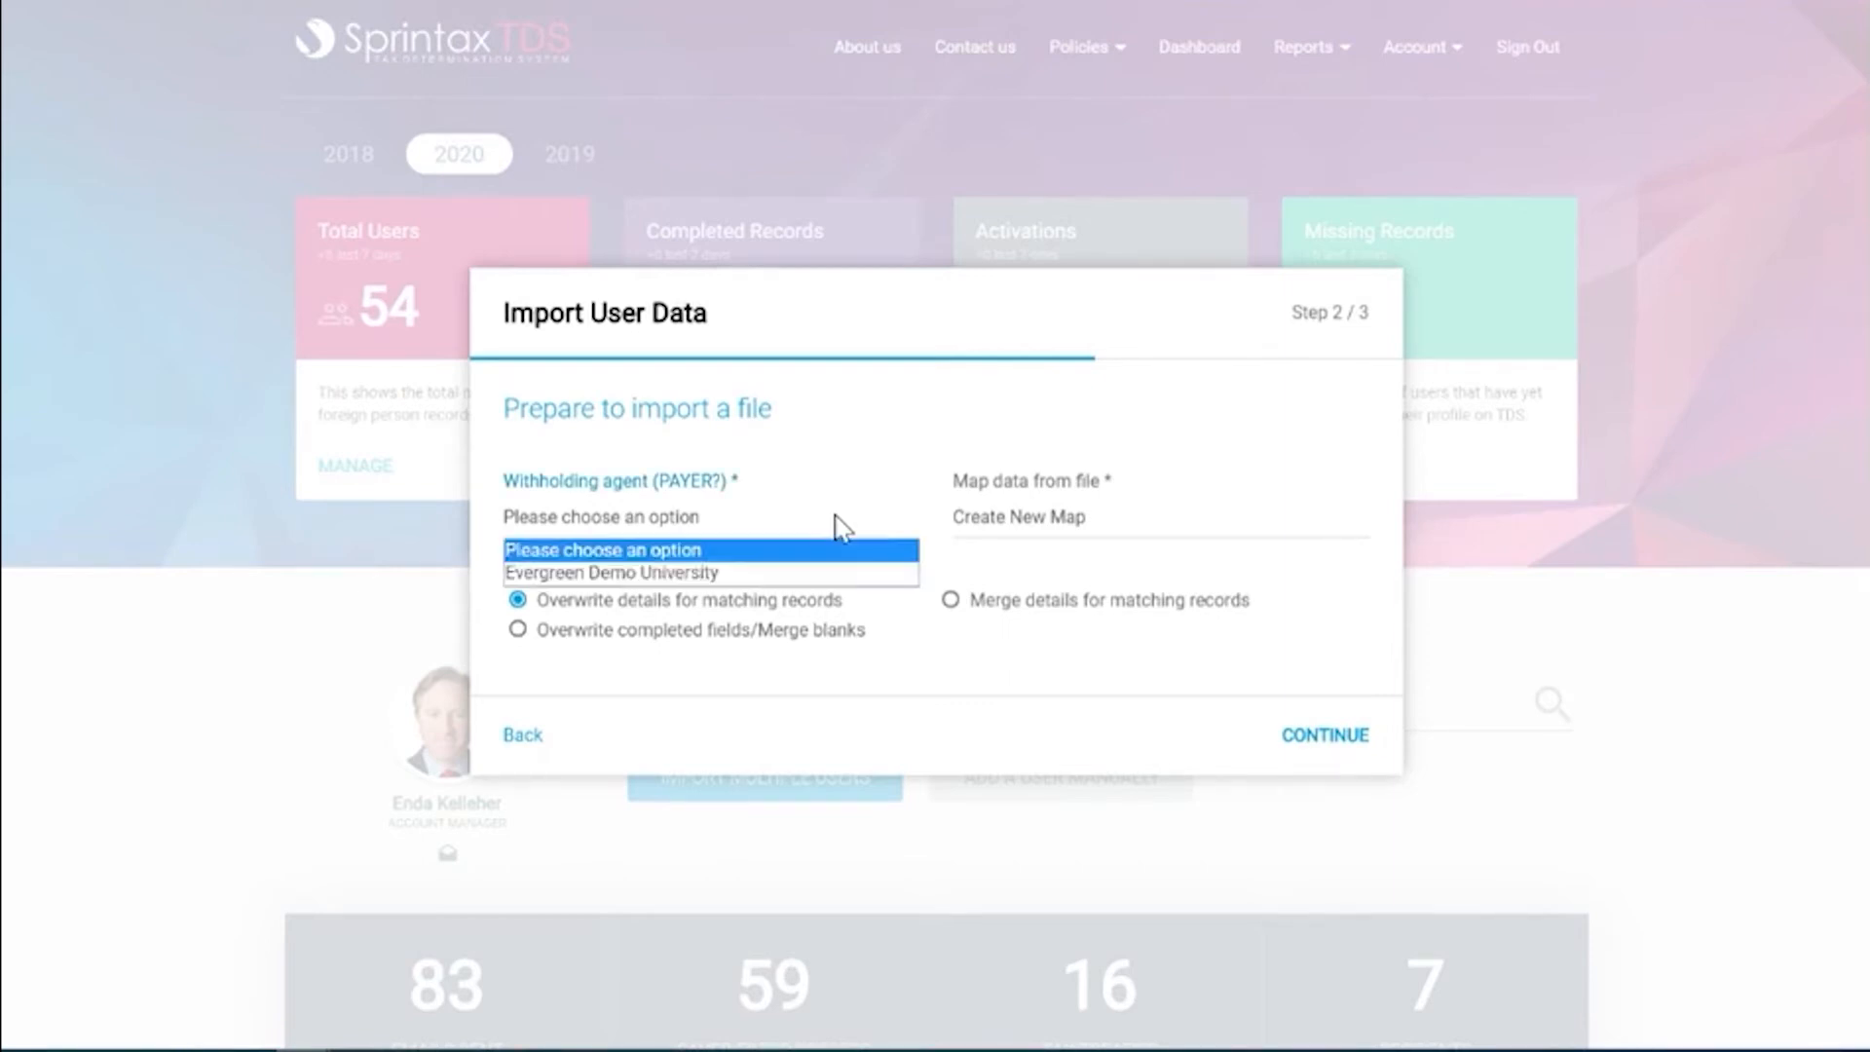
left_click(796, 588)
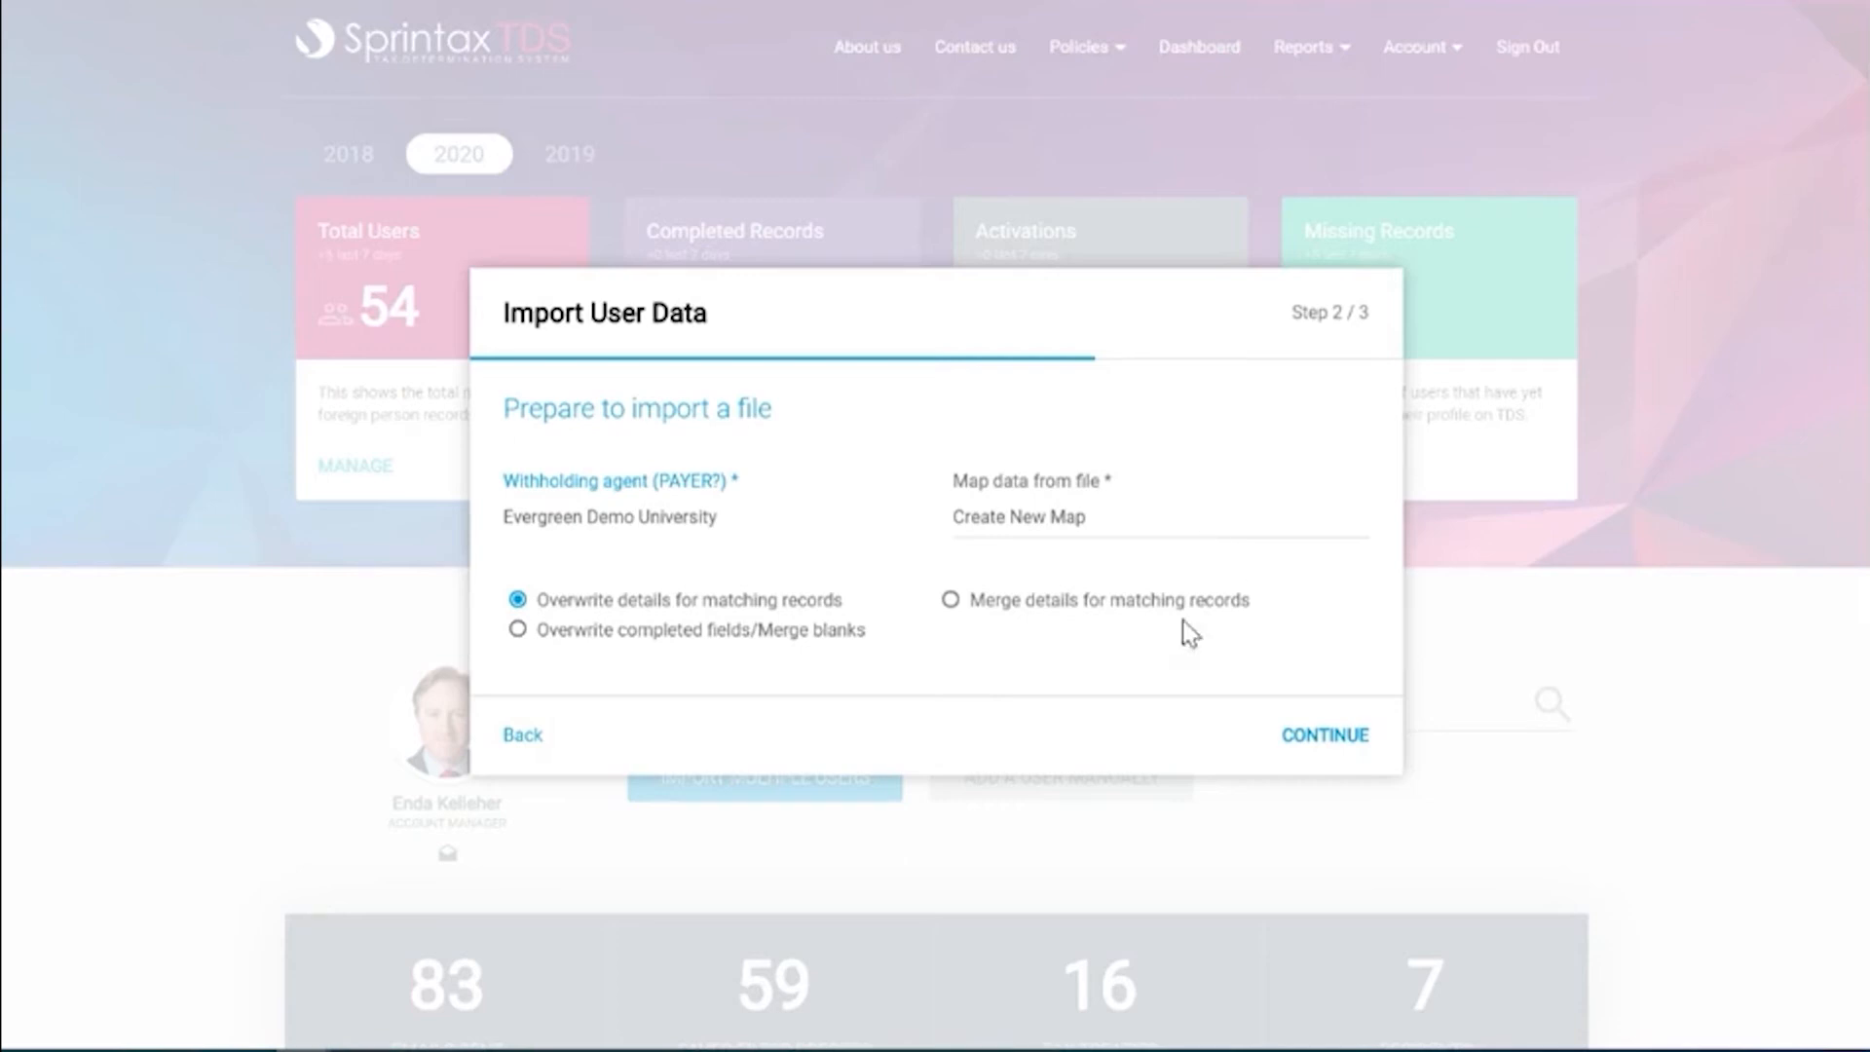
left_click(793, 601)
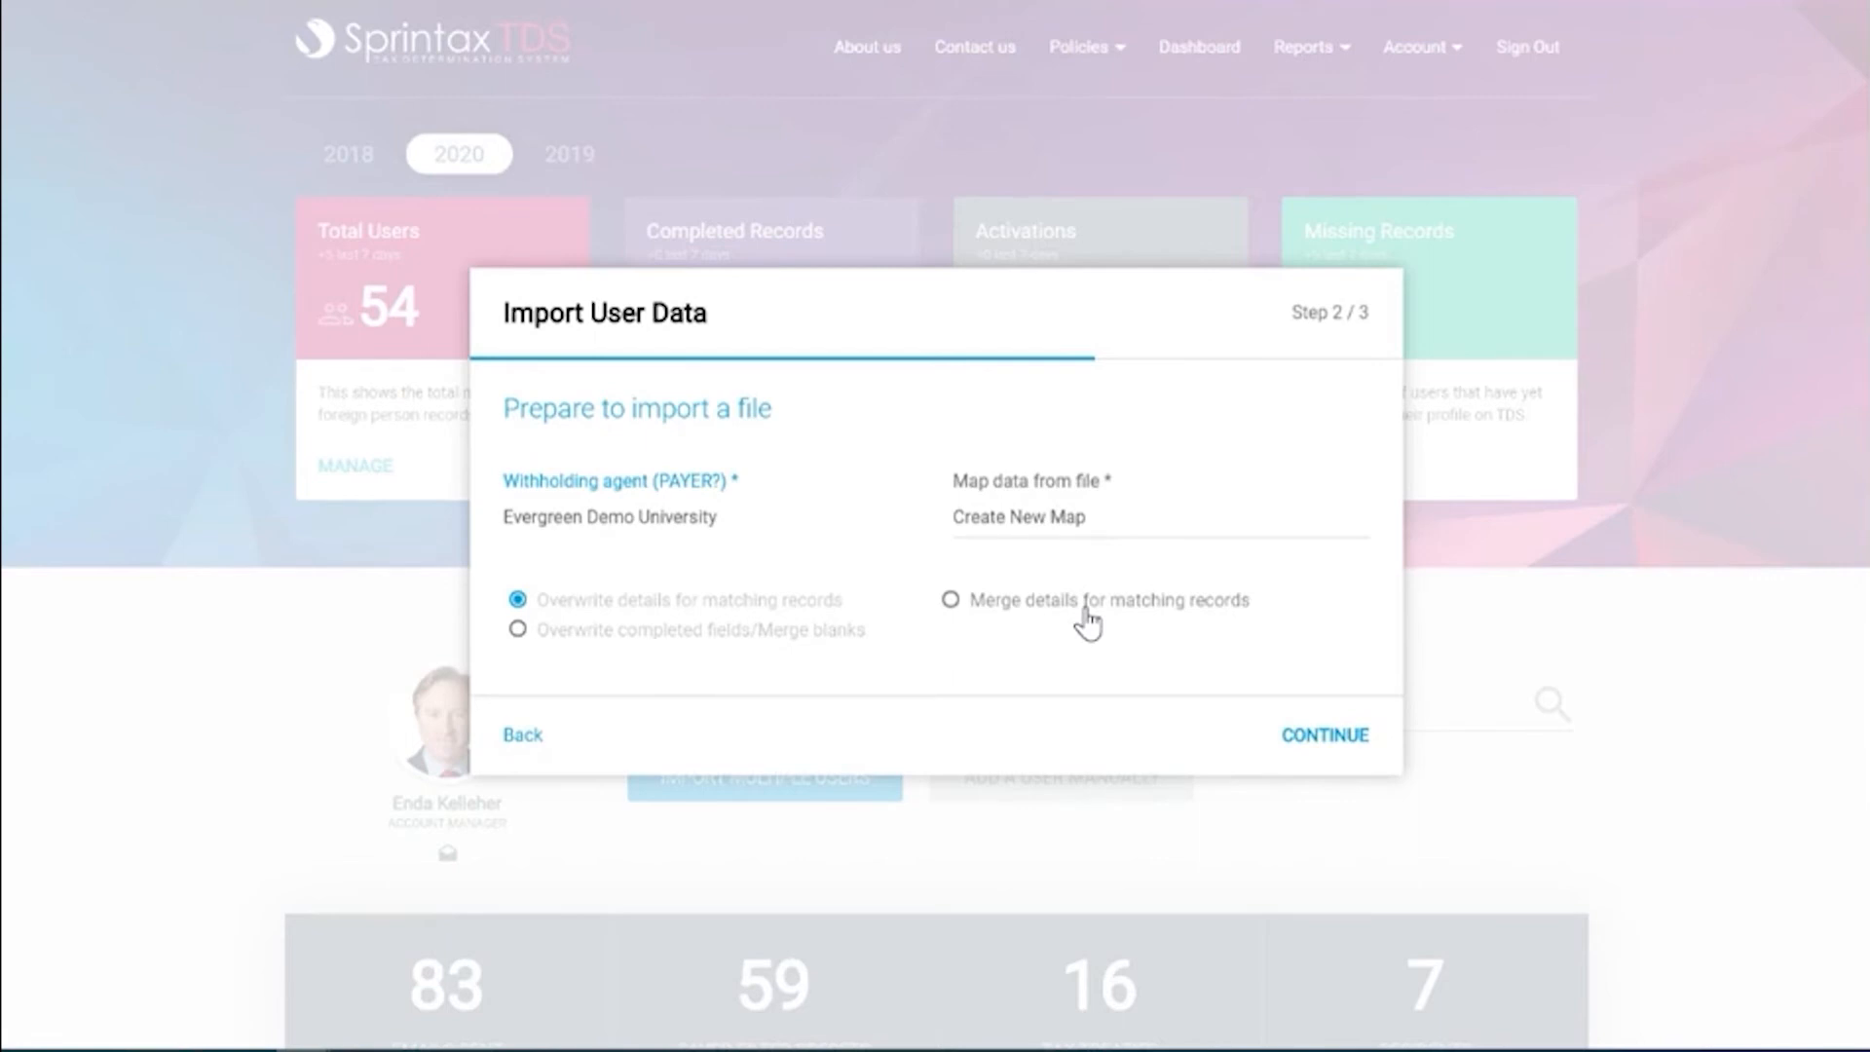
left_click(831, 642)
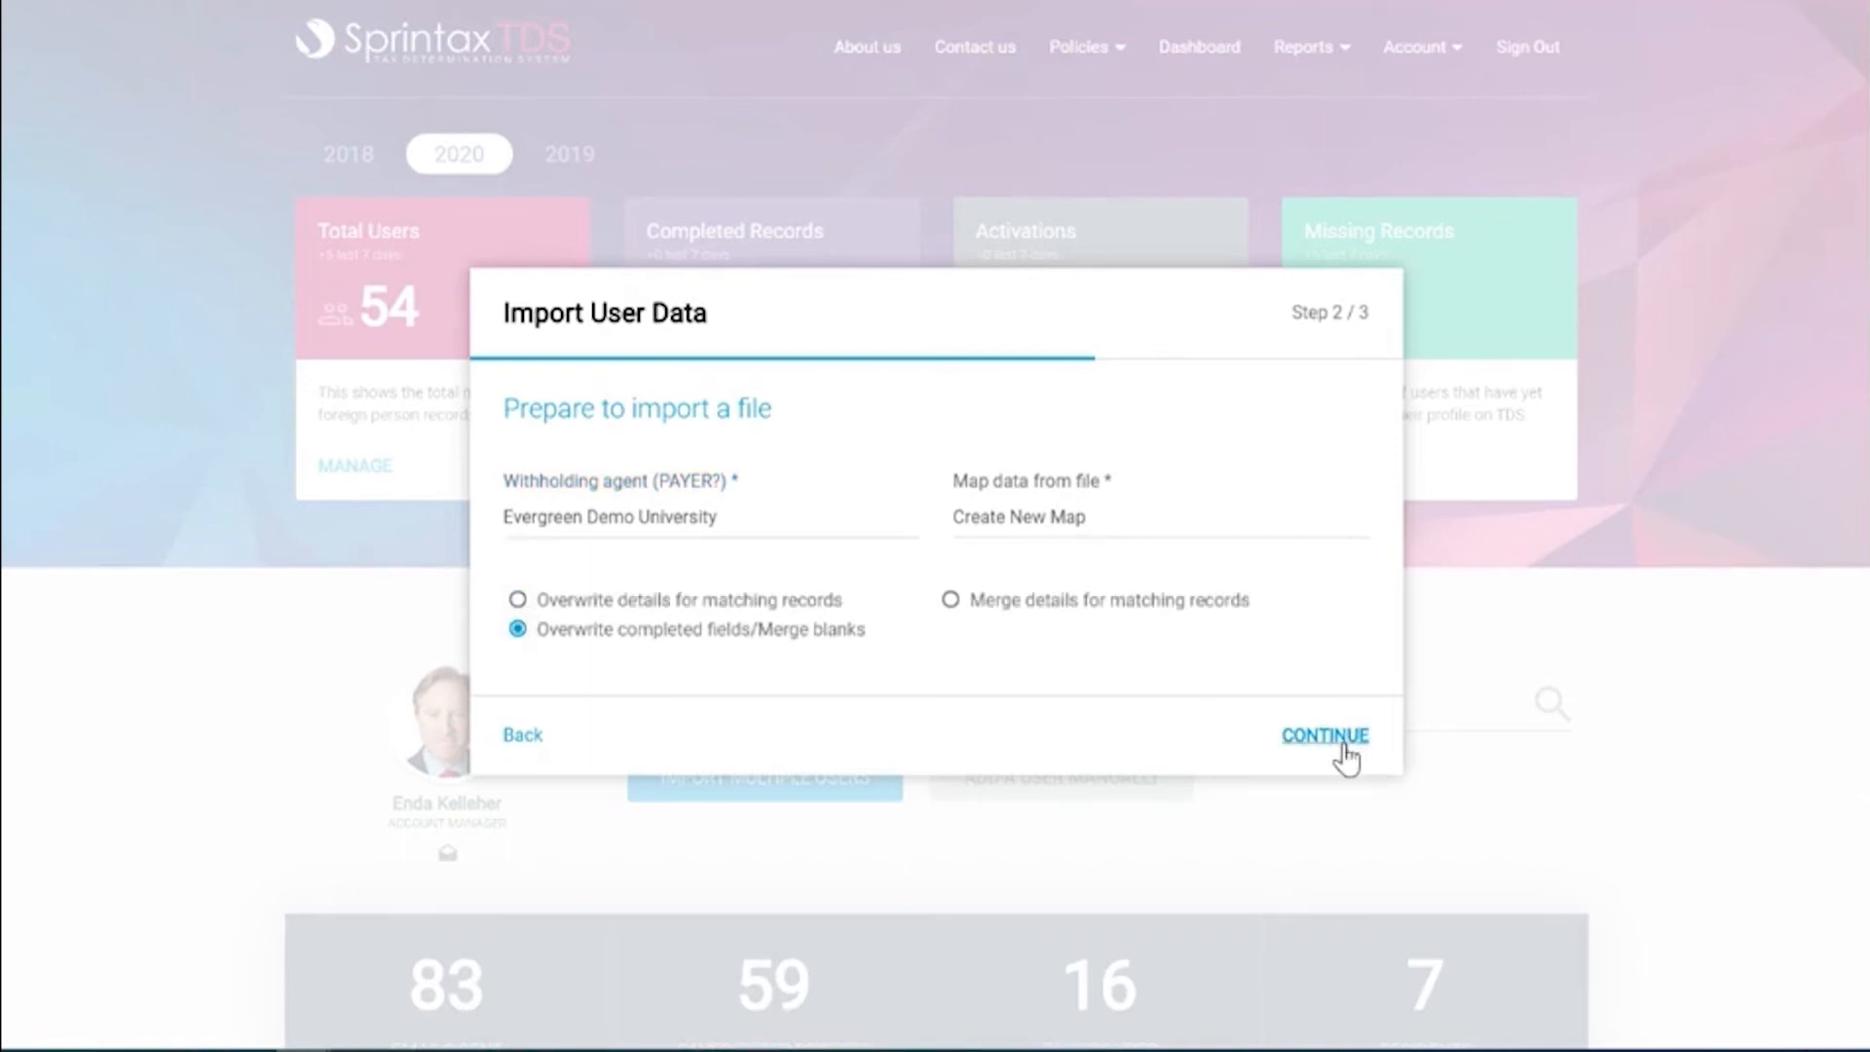
left_click(1327, 736)
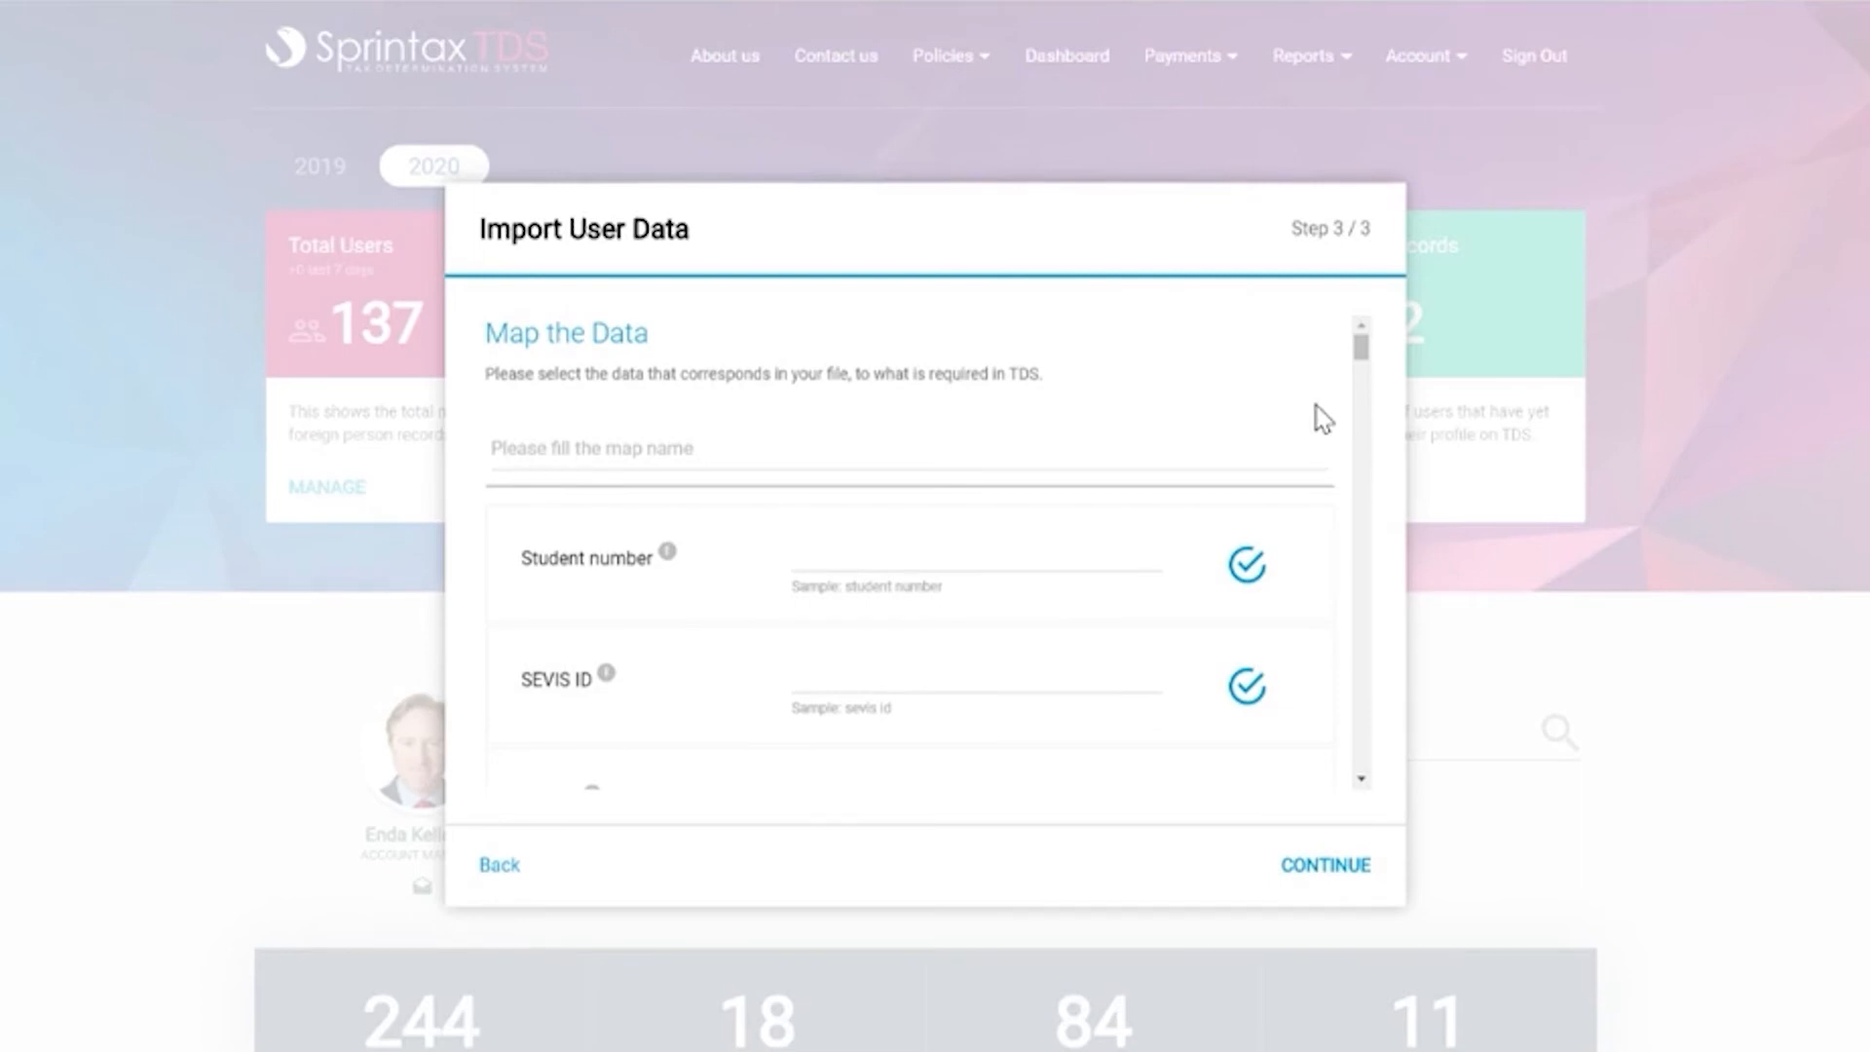
Map First name to the firstname column and Last name to the lastname column.
scroll(1322, 419, "down", 3)
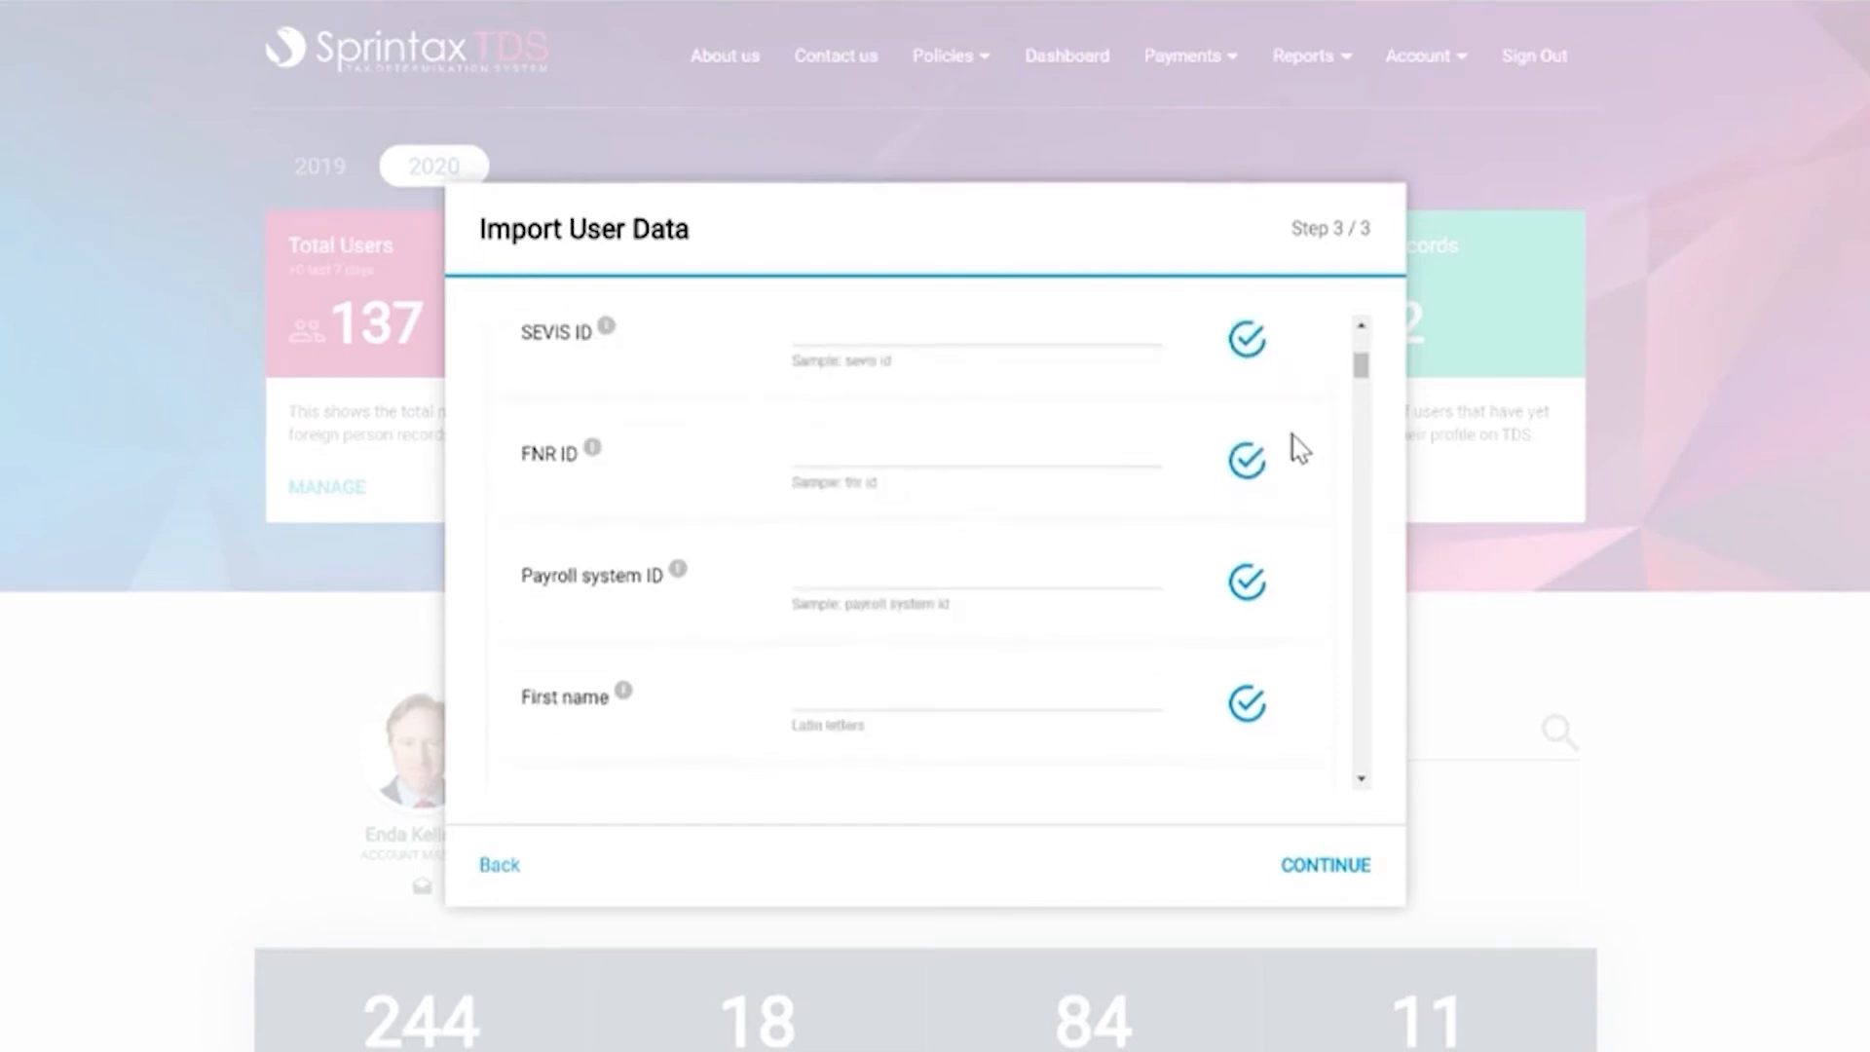
scroll(943, 413, "down", 3)
left_click(899, 366)
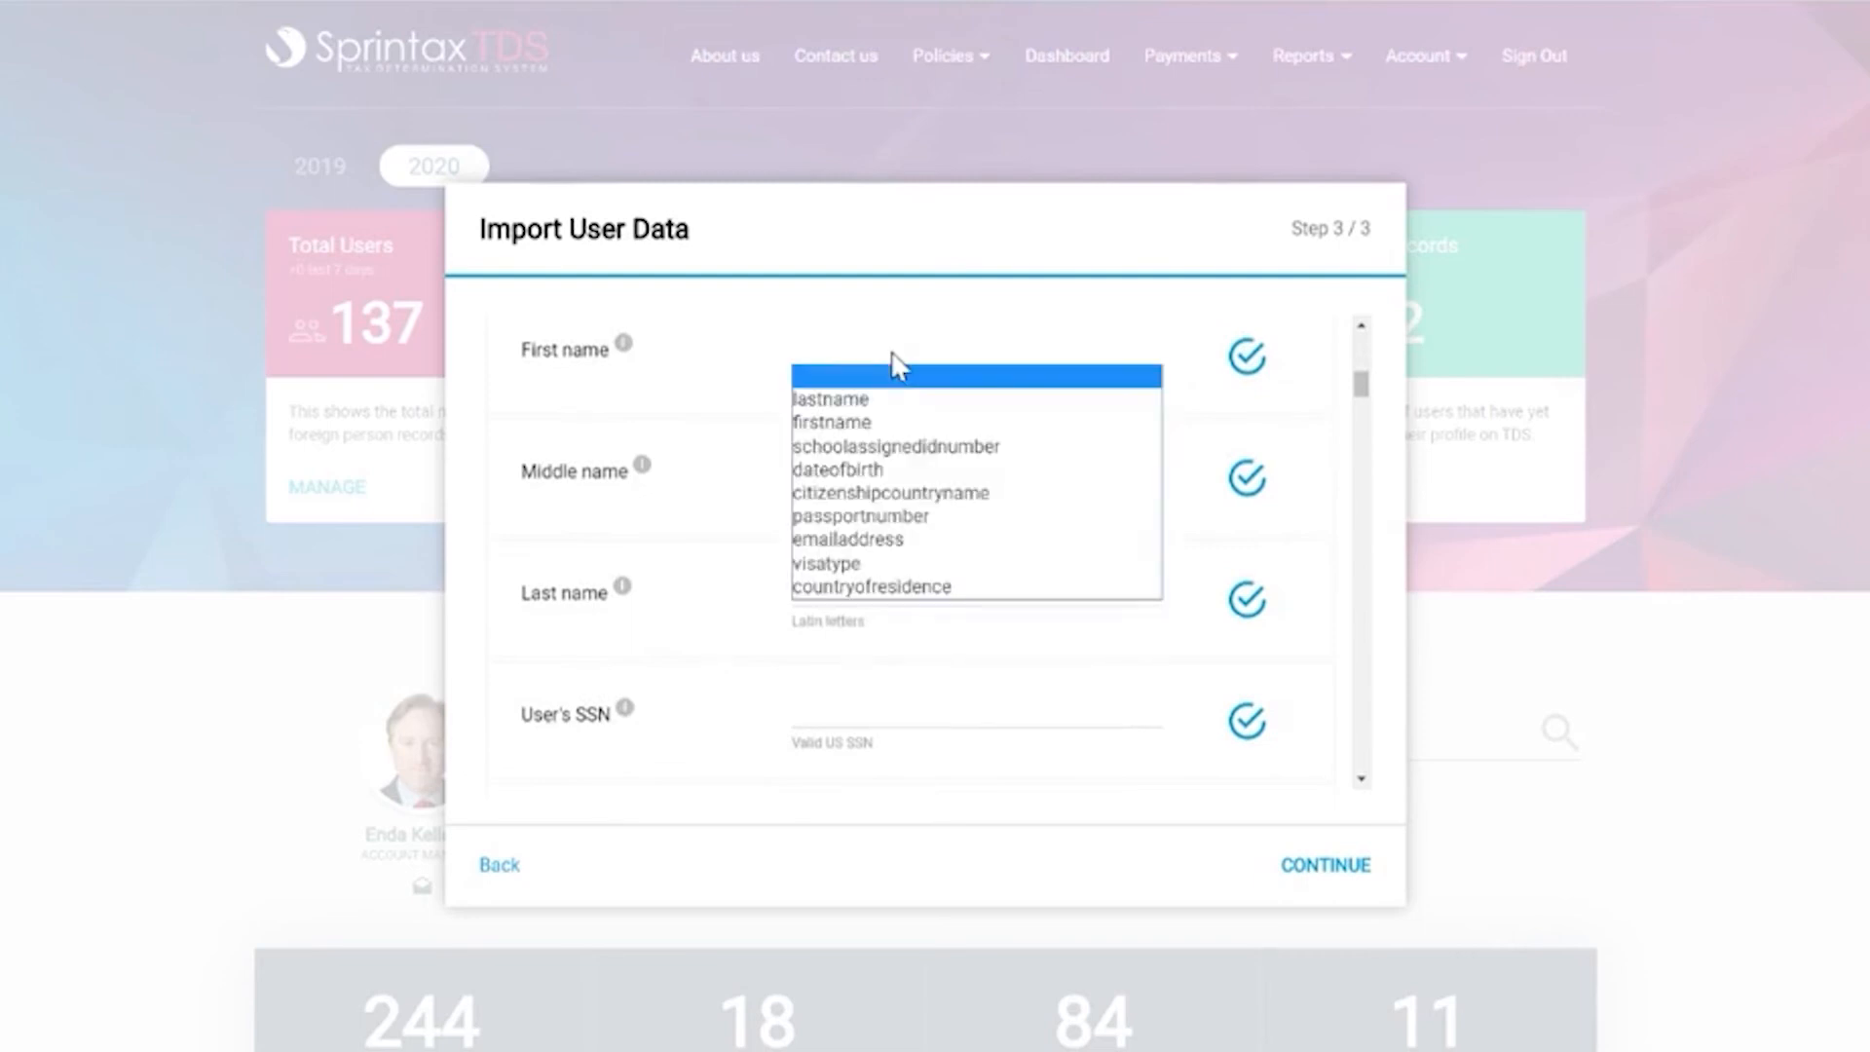
left_click(888, 424)
left_click(882, 606)
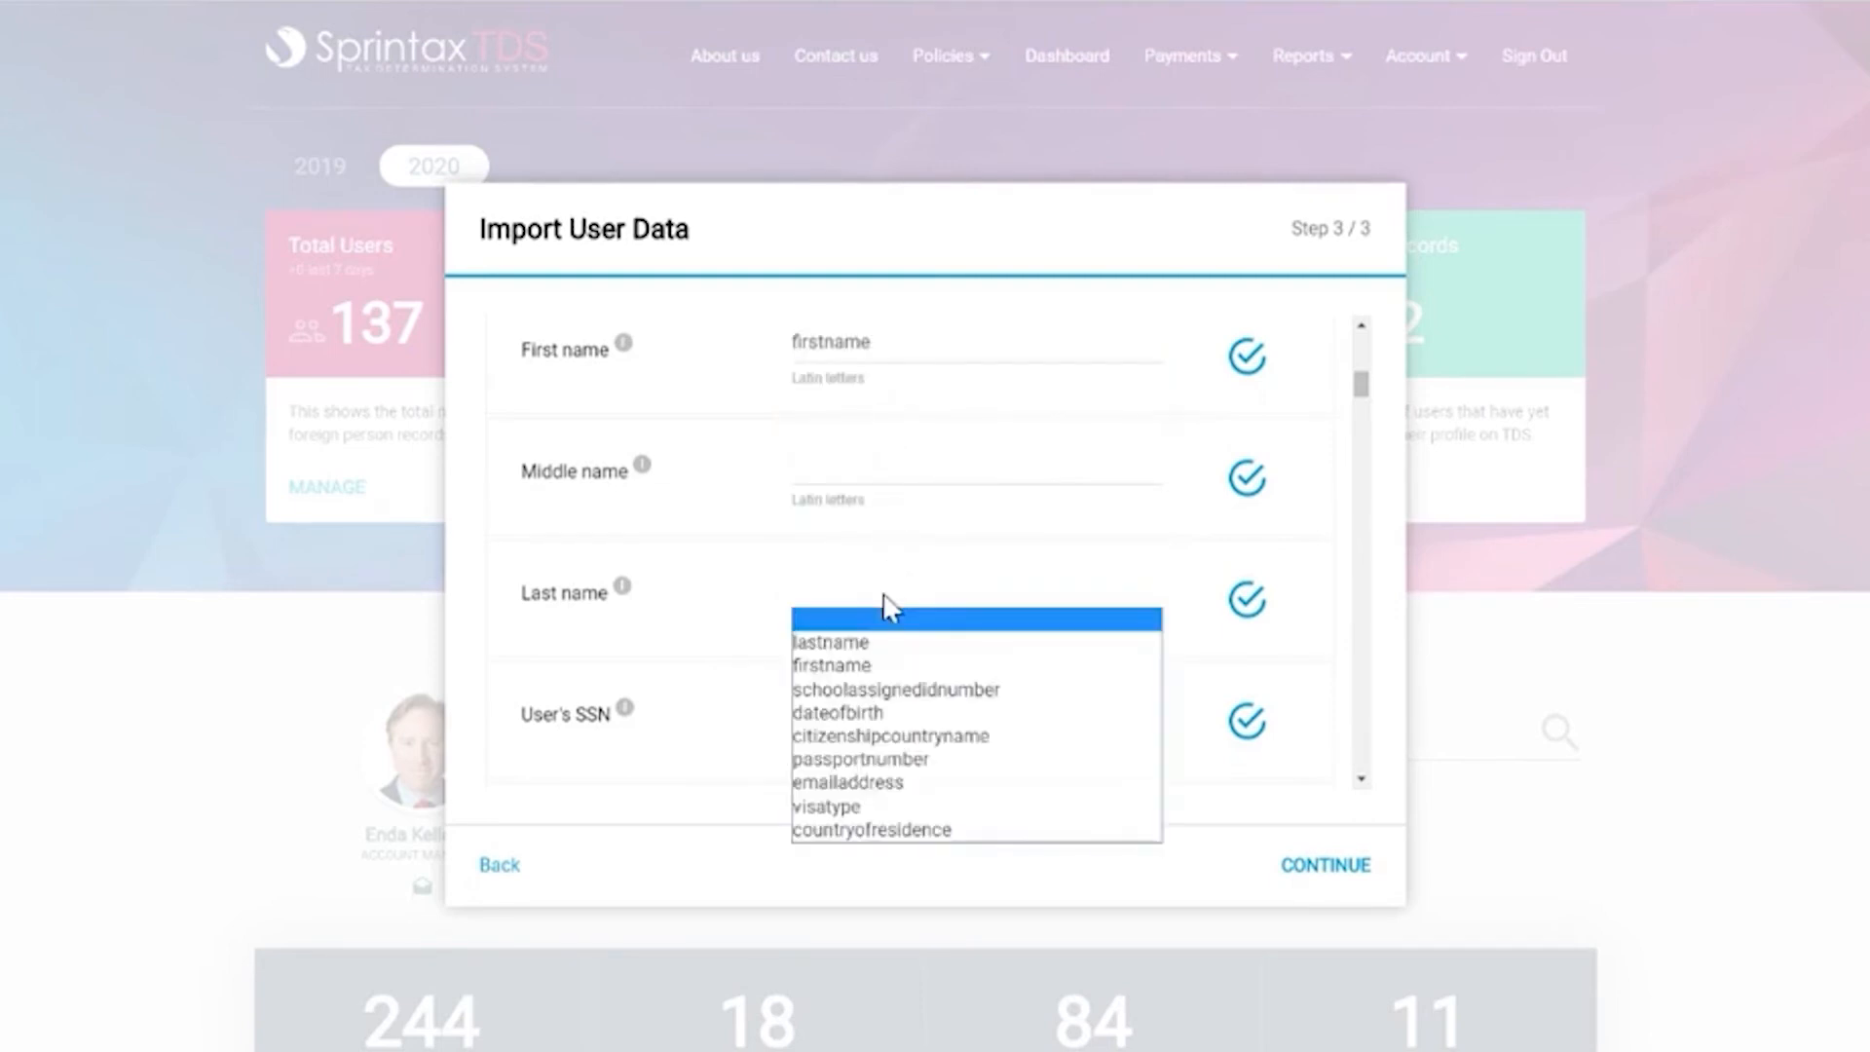
left_click(888, 643)
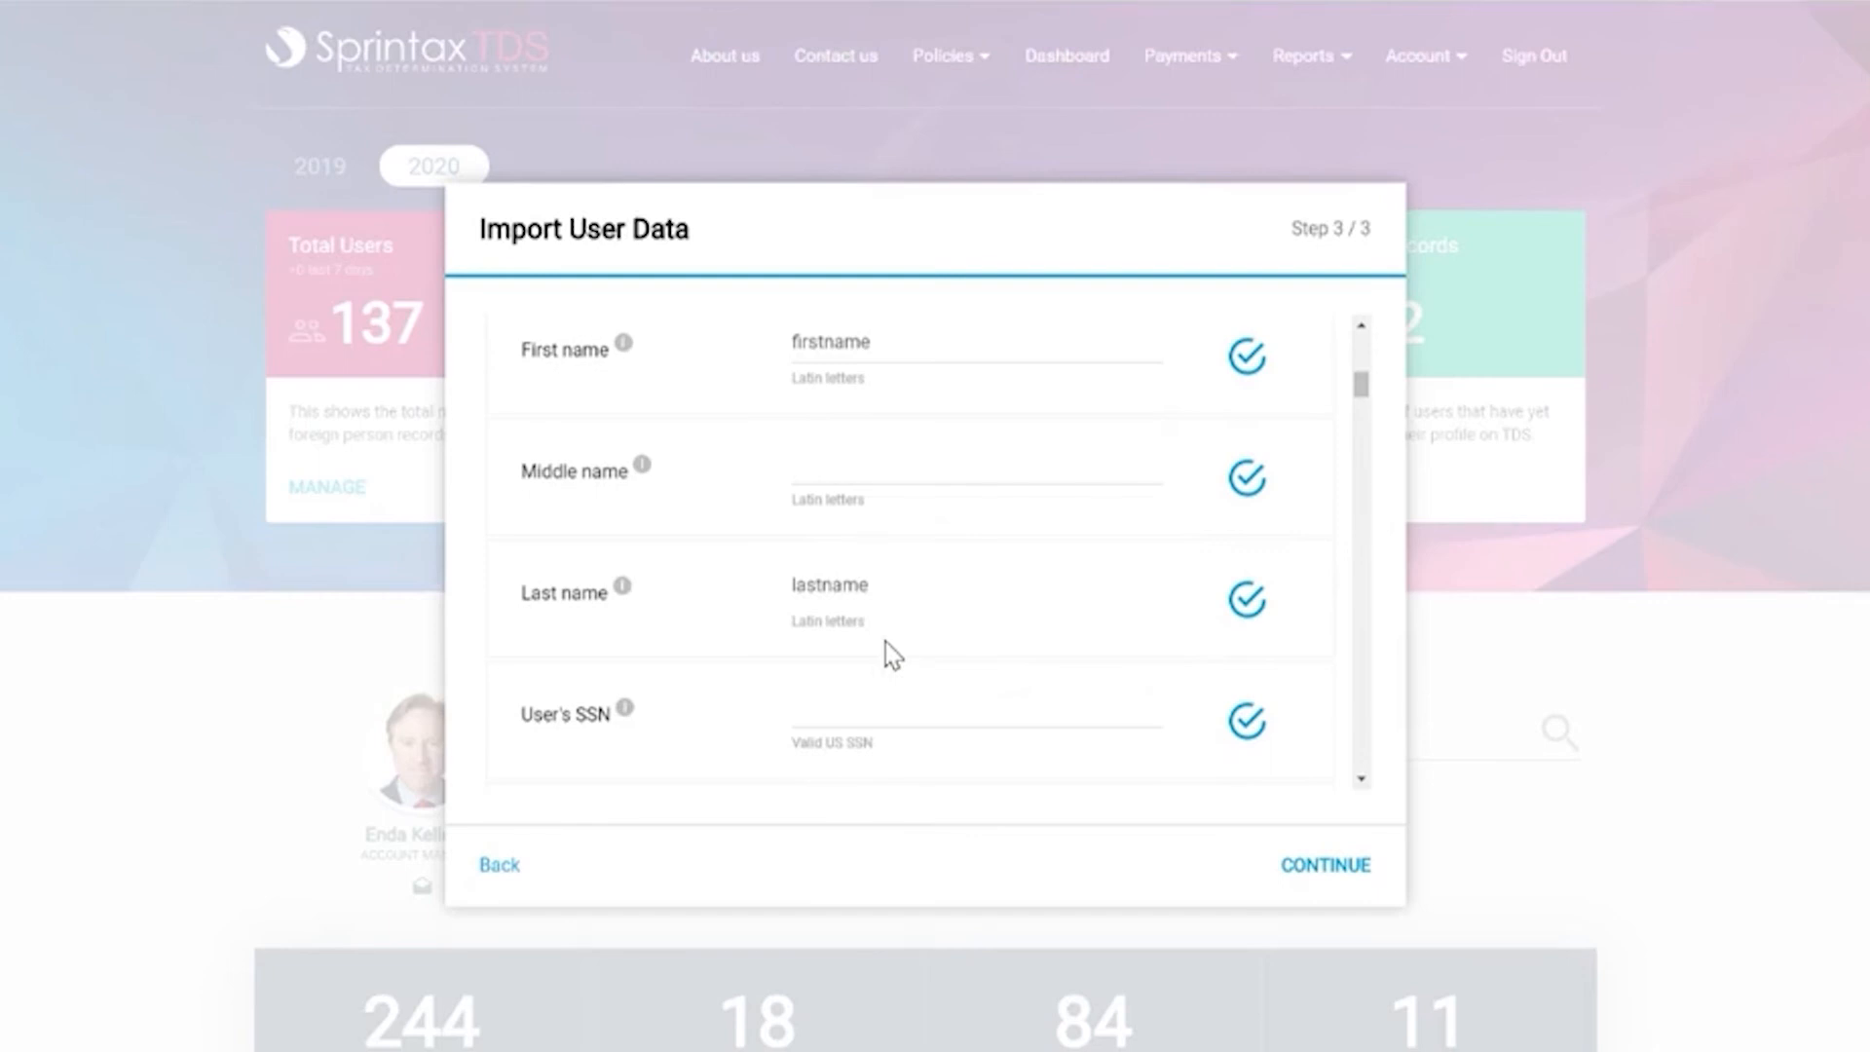
Map Student number to schoolassignedidnumber and Date of birth to dateofbirth, then preview the data.
scroll(892, 655, "down", 1)
scroll(892, 655, "up", 5)
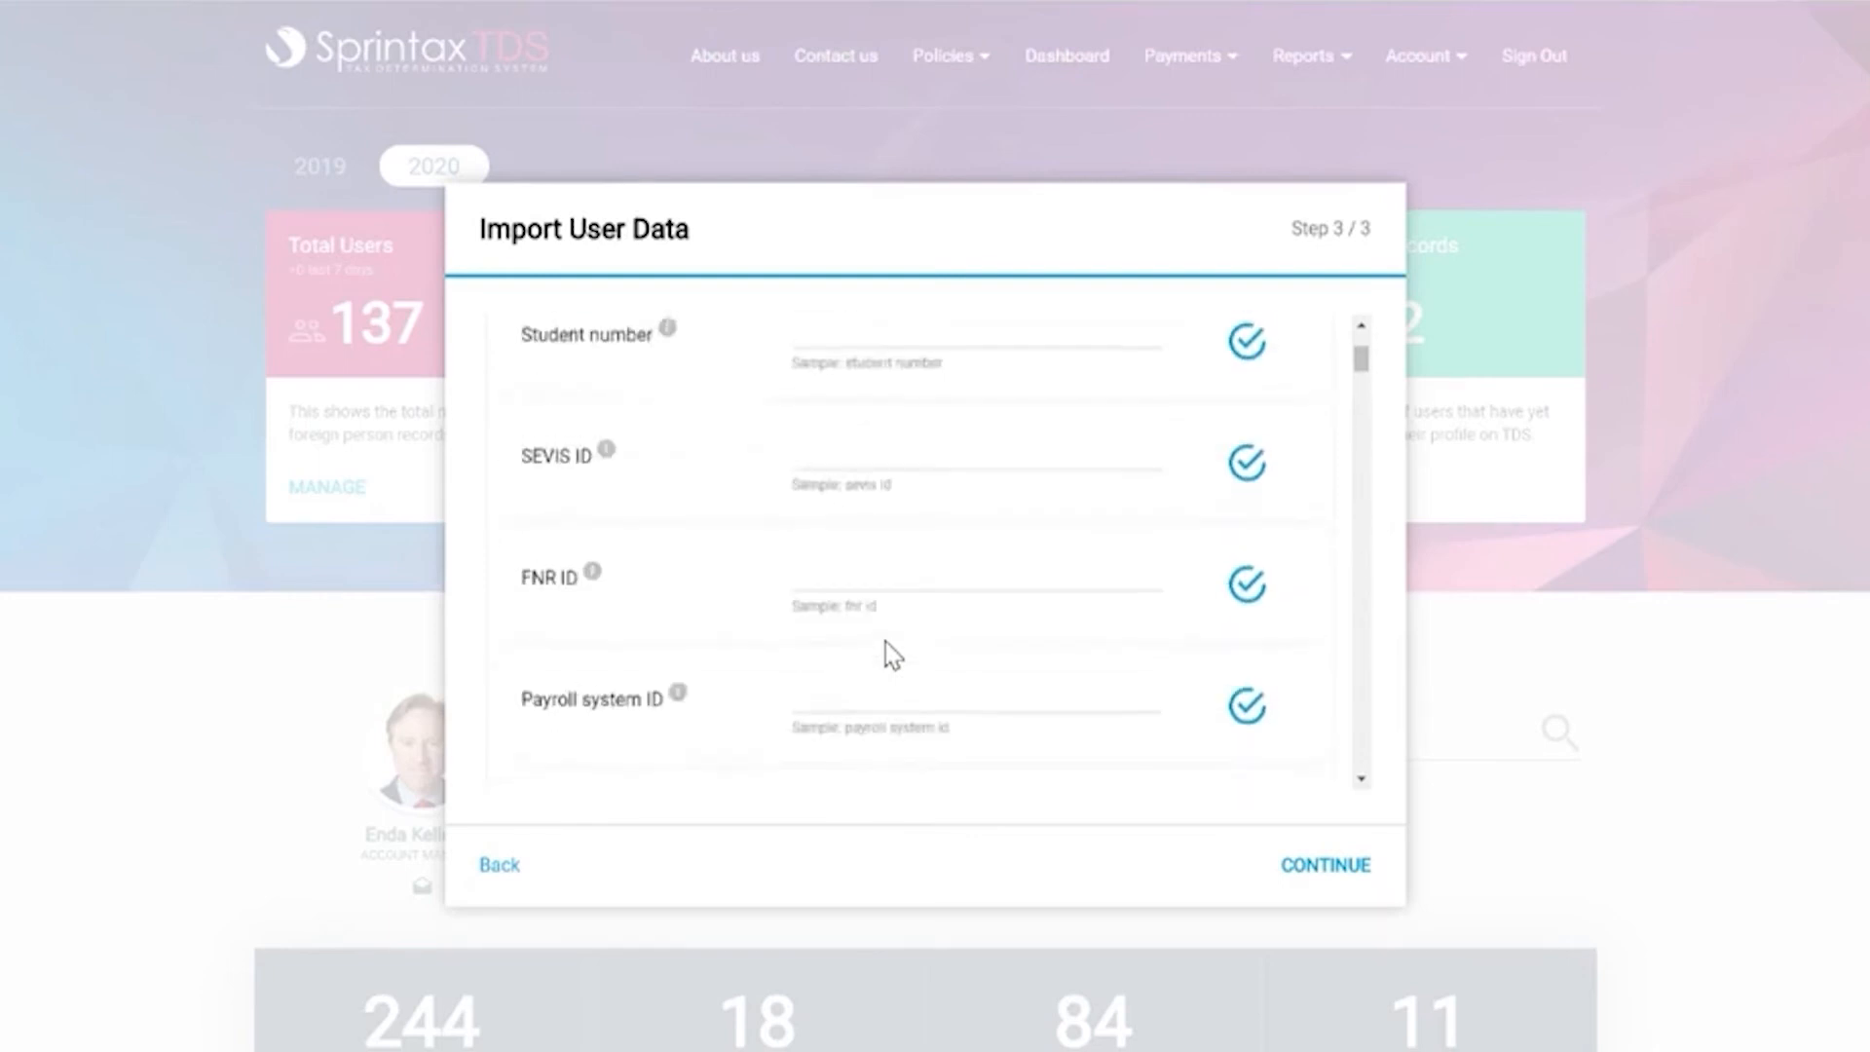
left_click(888, 568)
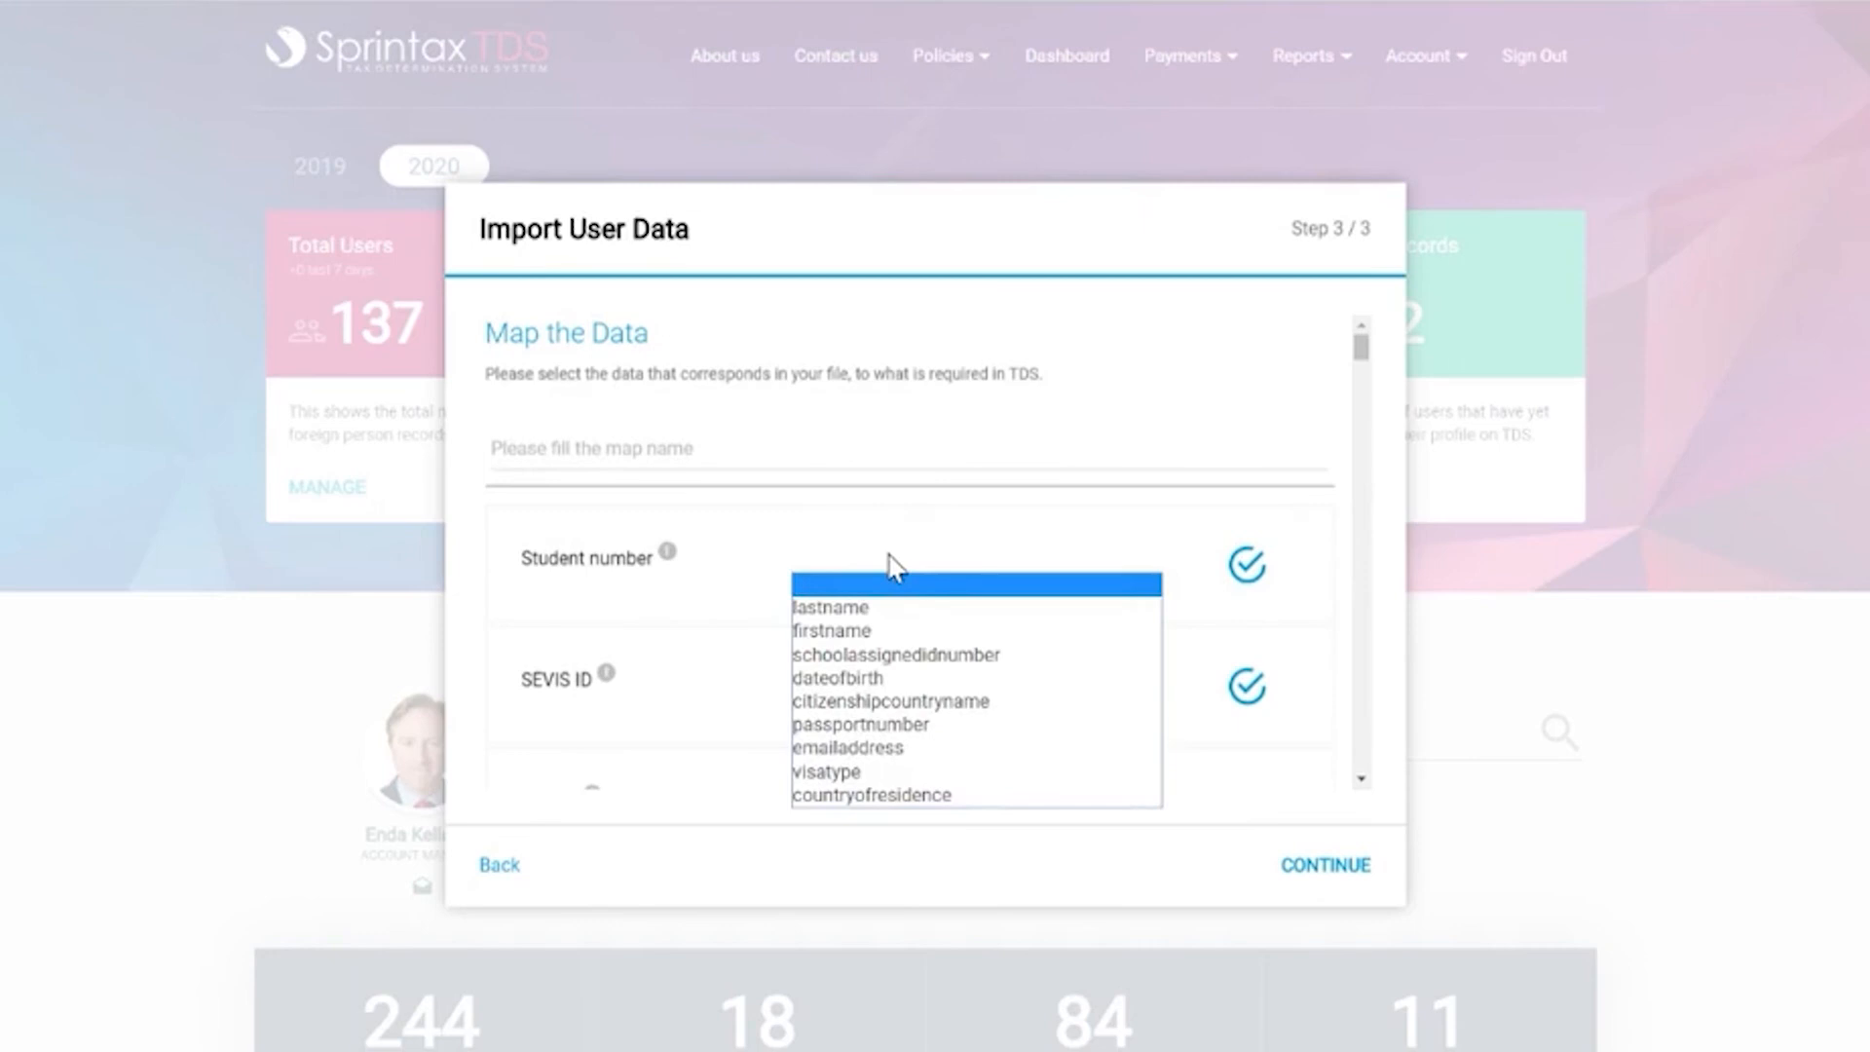
left_click(892, 649)
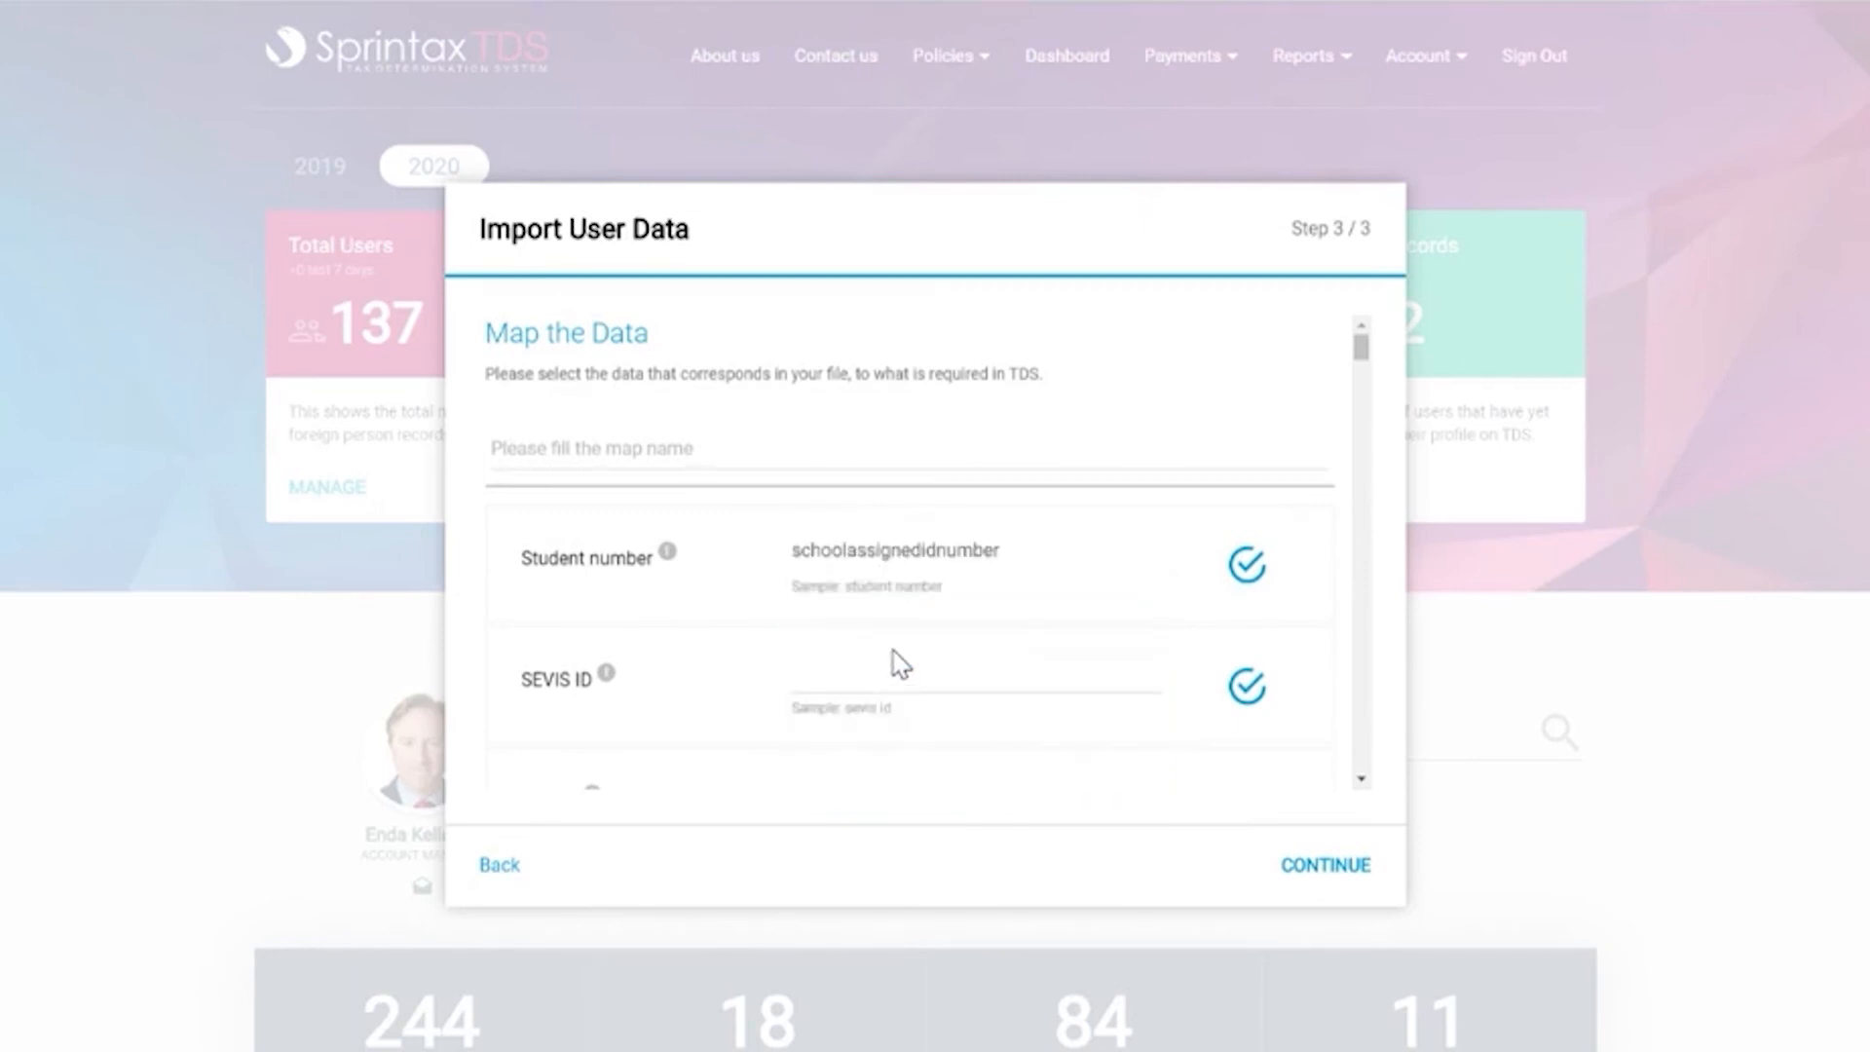
scroll(897, 667, "down", 4)
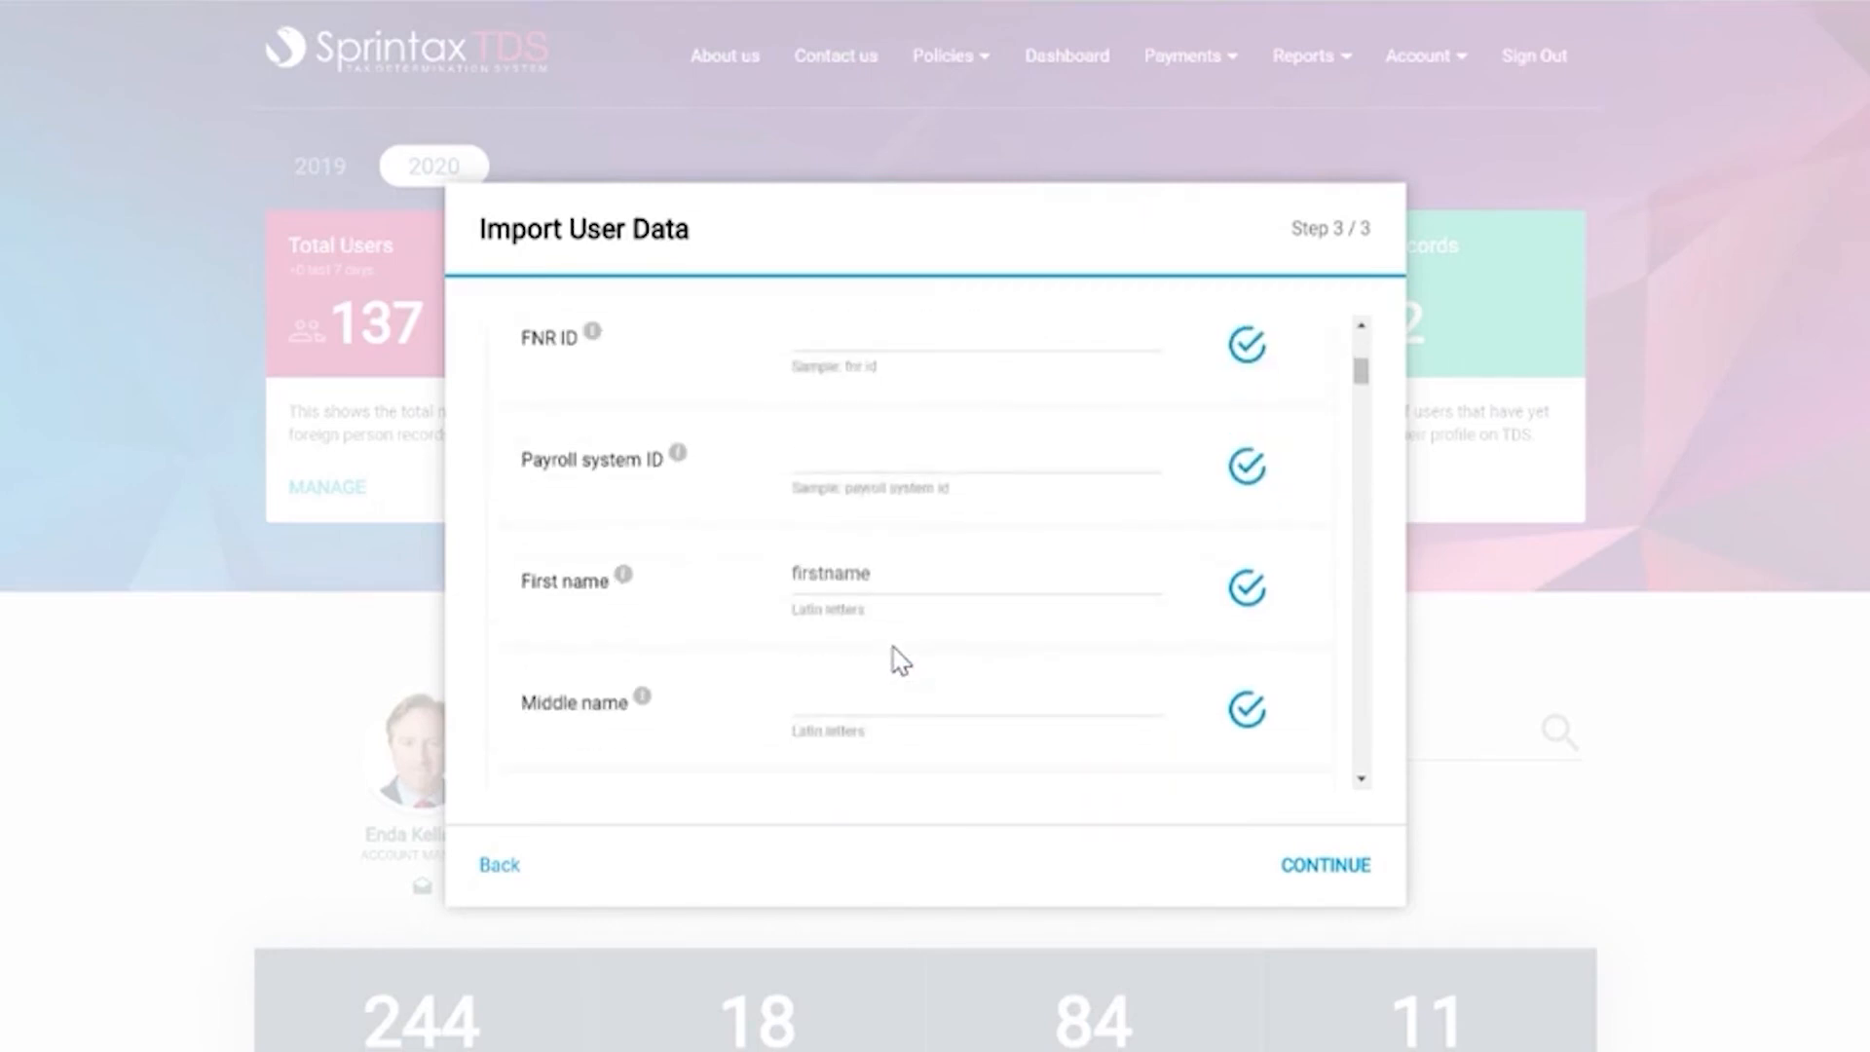
scroll(901, 663, "down", 4)
scroll(900, 661, "down", 3)
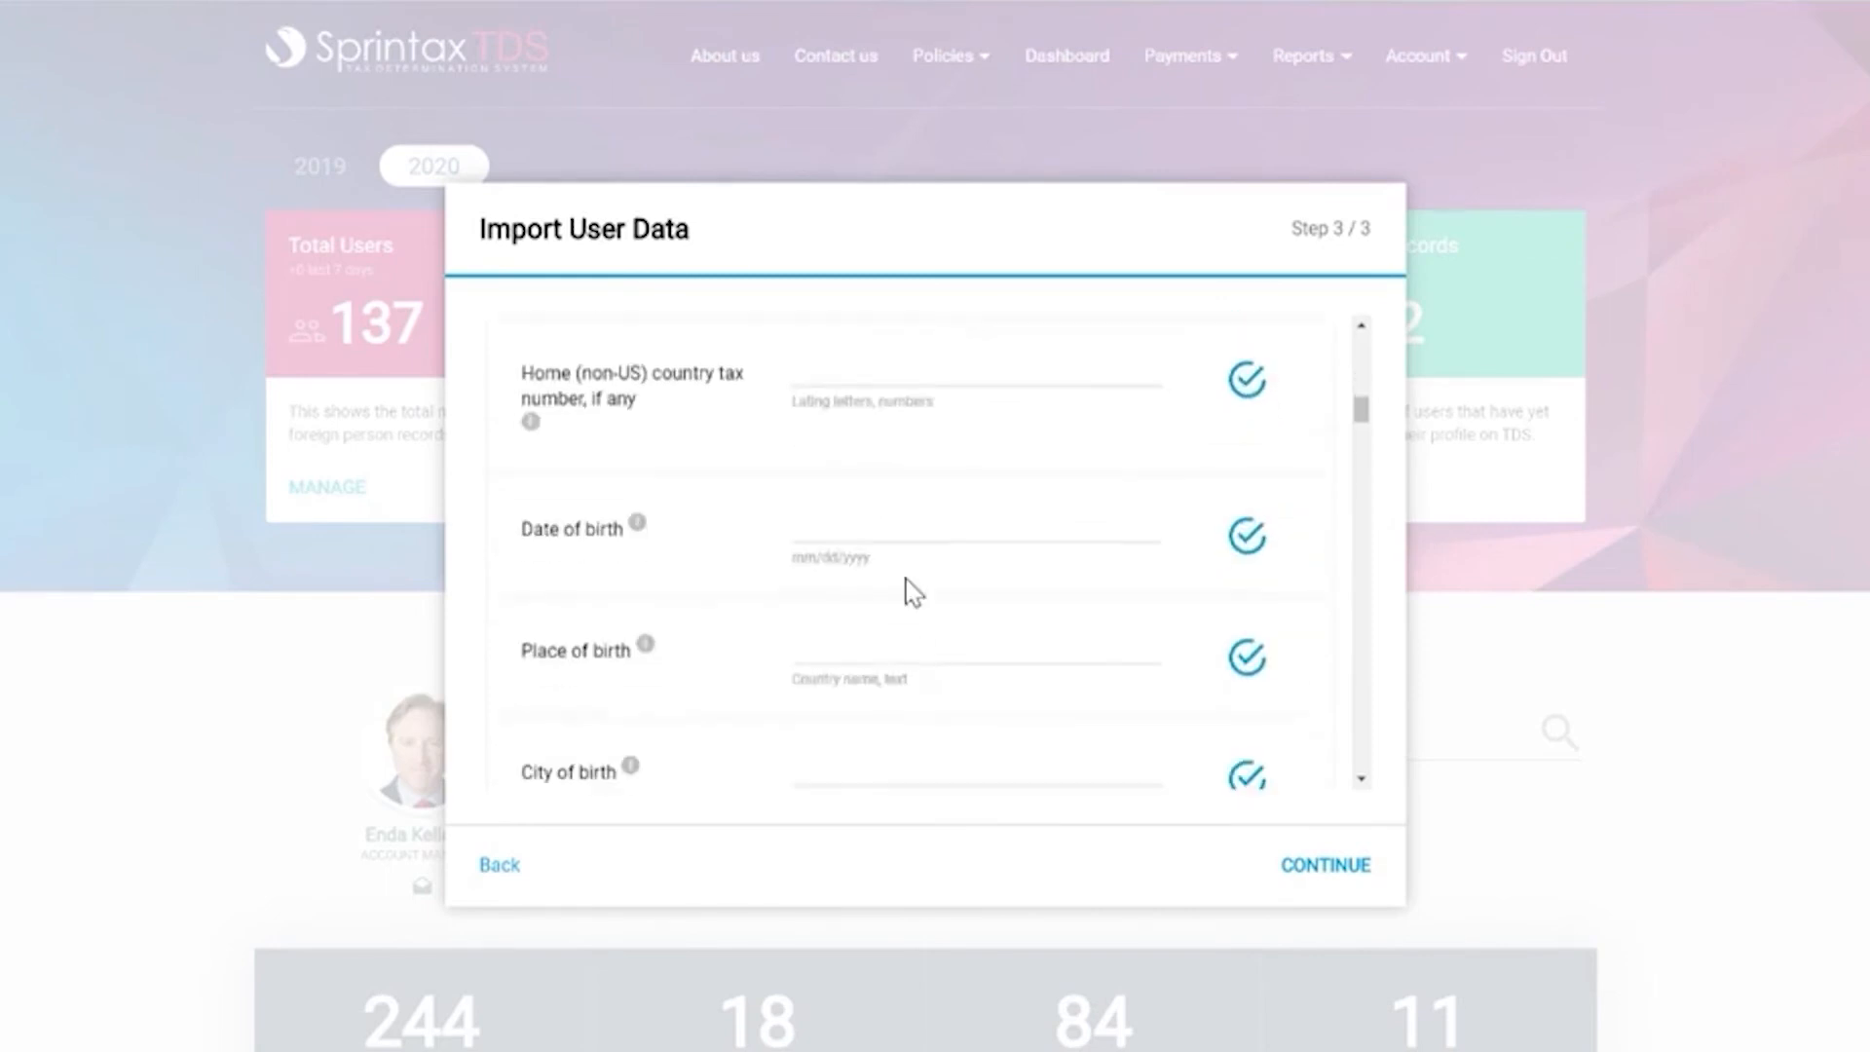
left_click(908, 542)
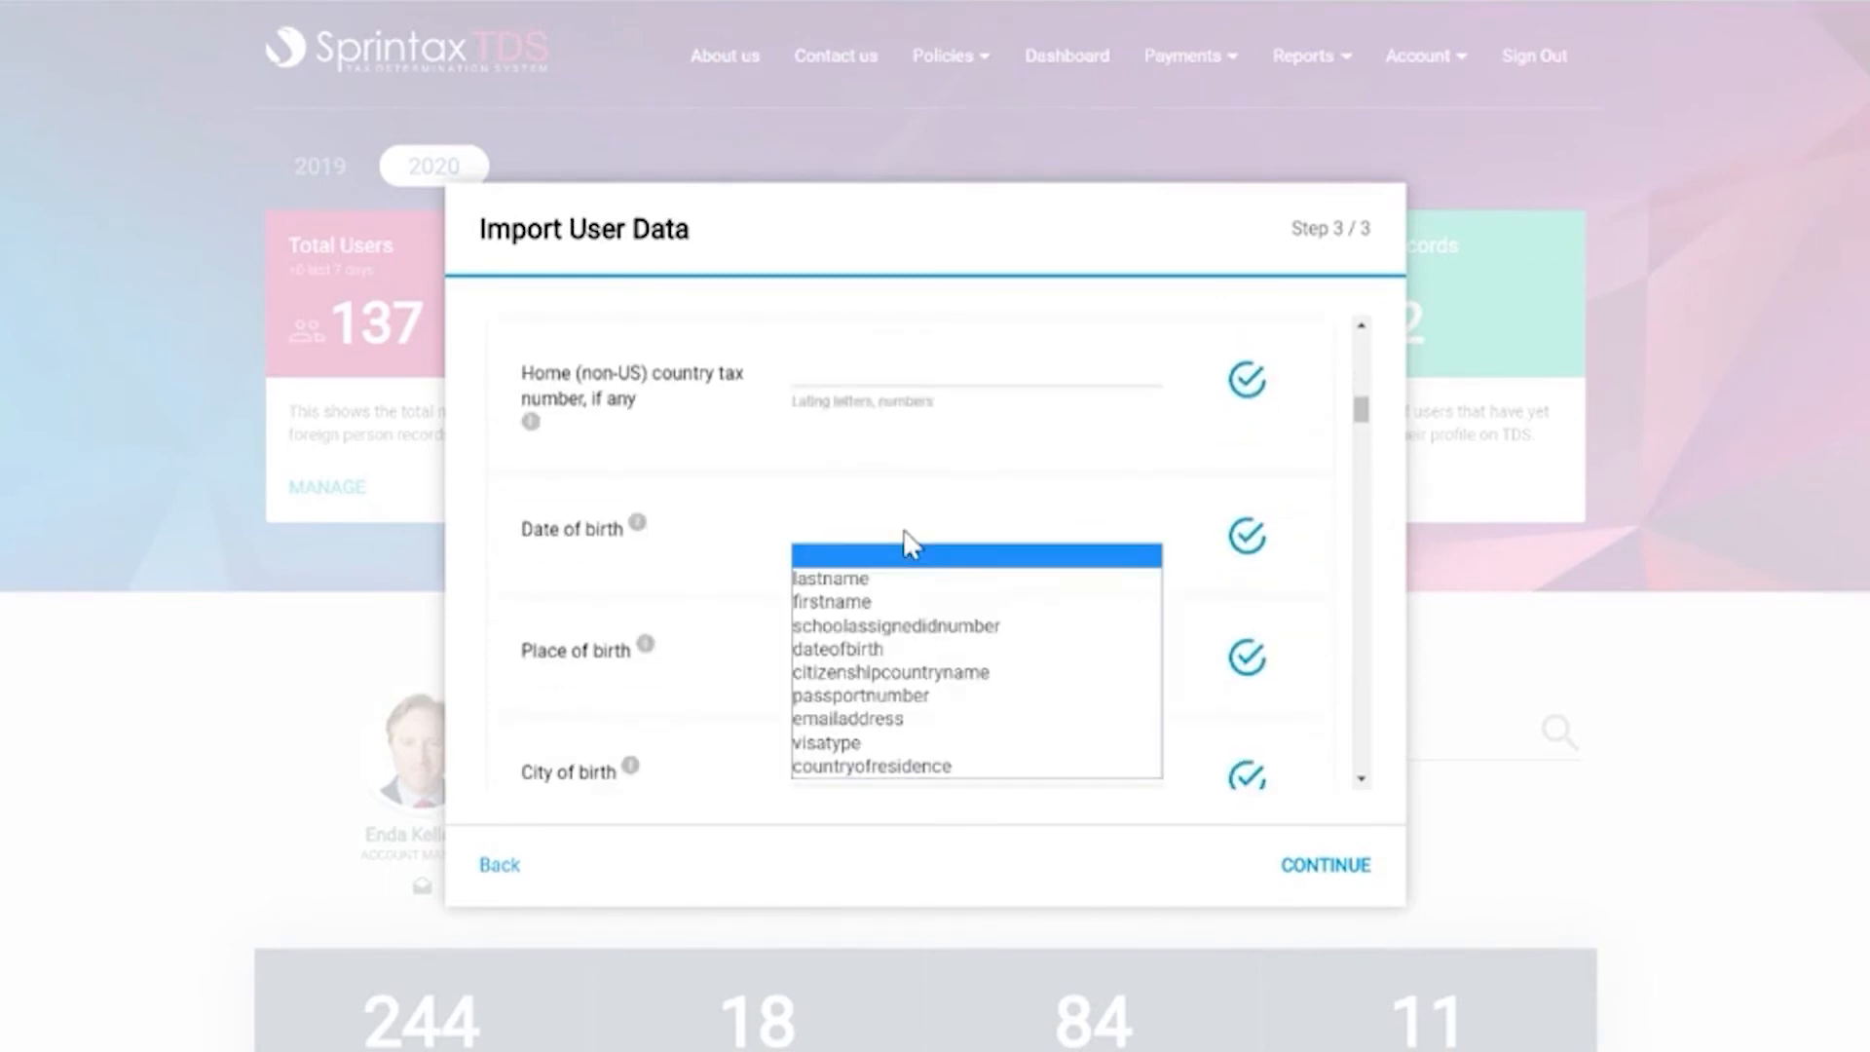
left_click(898, 650)
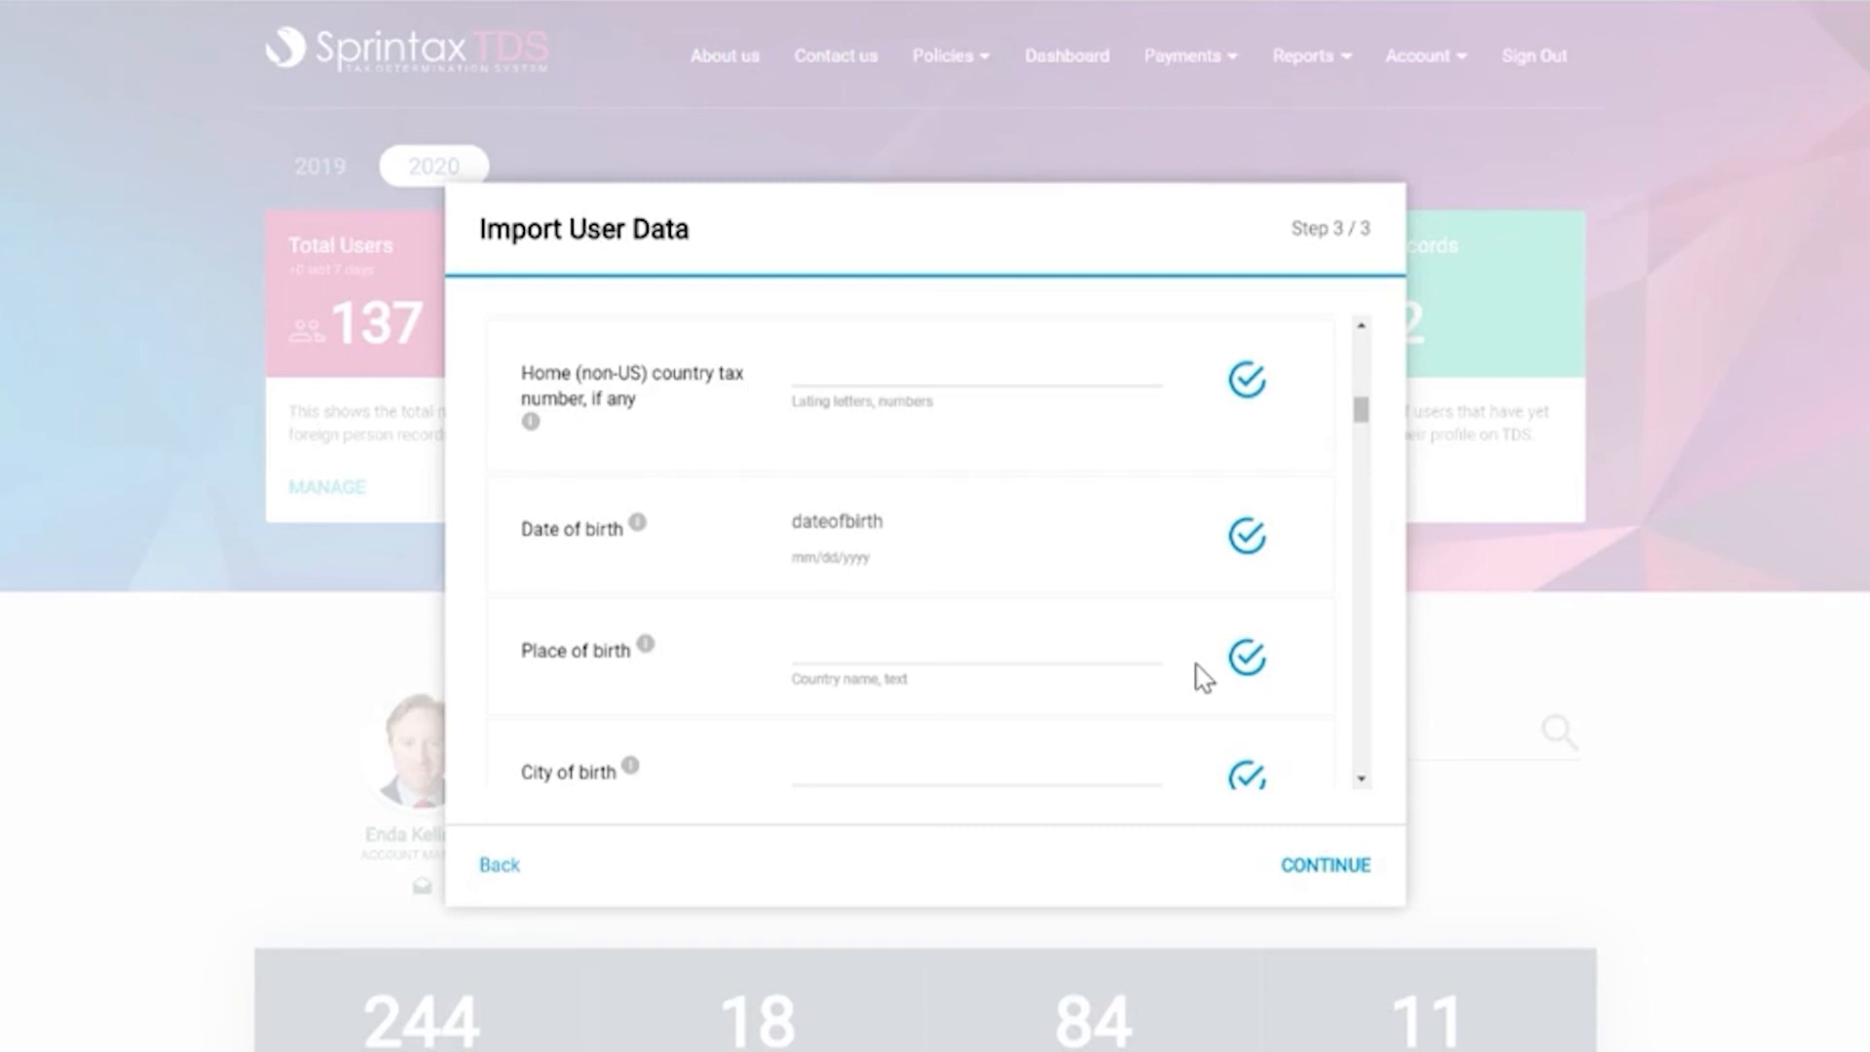
left_click(1344, 874)
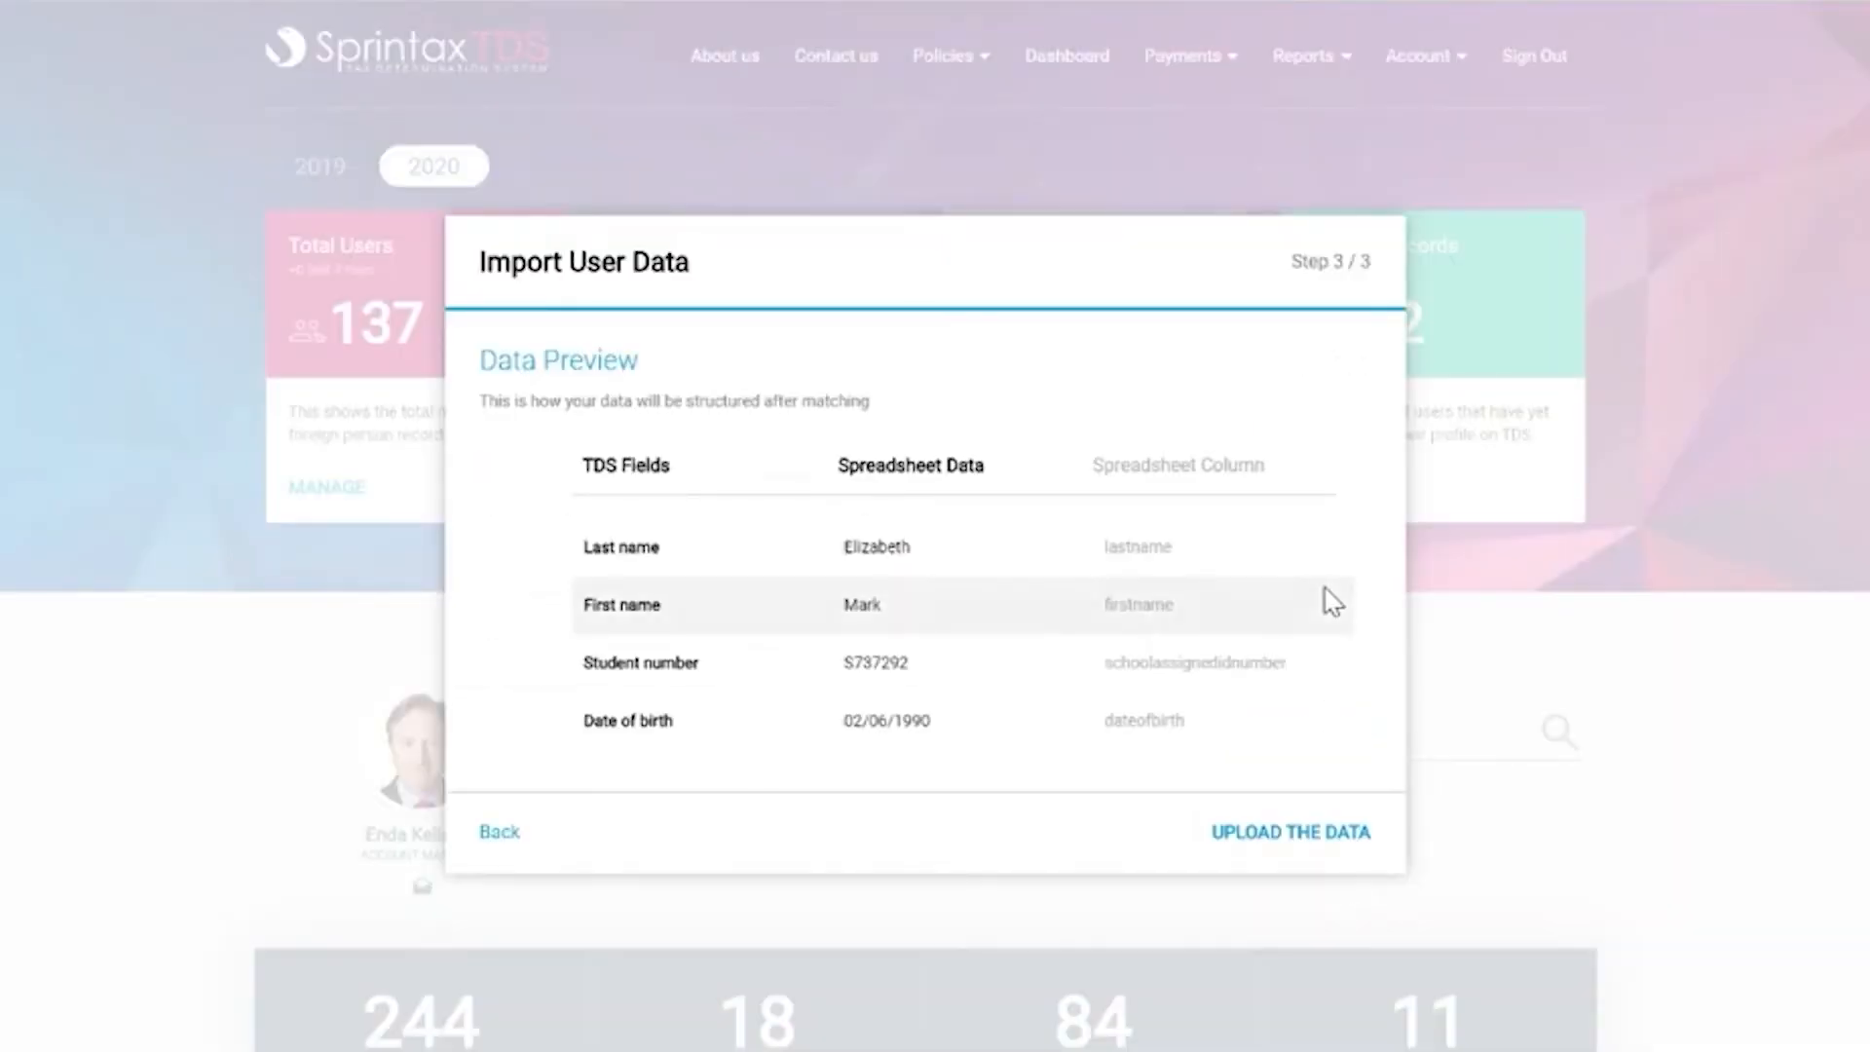